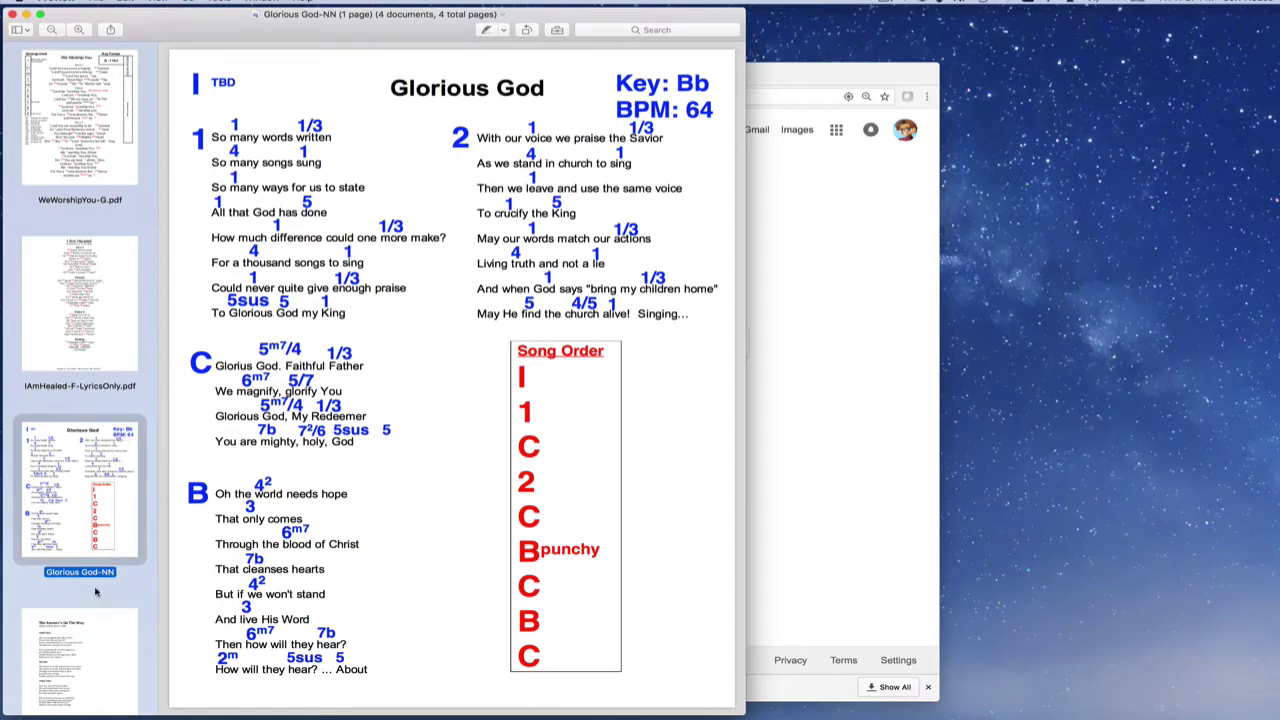
# Step: Alternate four times between The Answer's On The Way and Glorious God-NN via the sidebar thumbnails
pyautogui.click(95, 636)
pyautogui.click(89, 530)
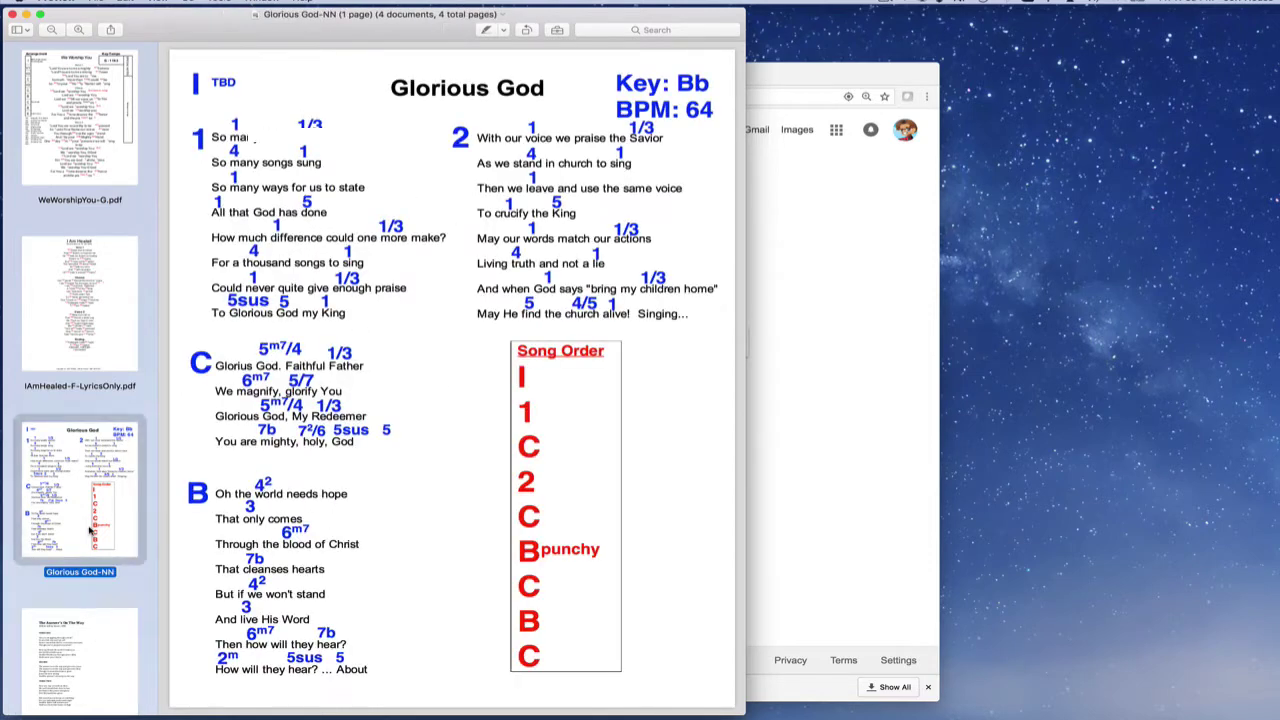
pyautogui.click(83, 637)
pyautogui.click(83, 532)
pyautogui.click(89, 654)
pyautogui.click(88, 528)
pyautogui.click(87, 640)
pyautogui.click(87, 527)
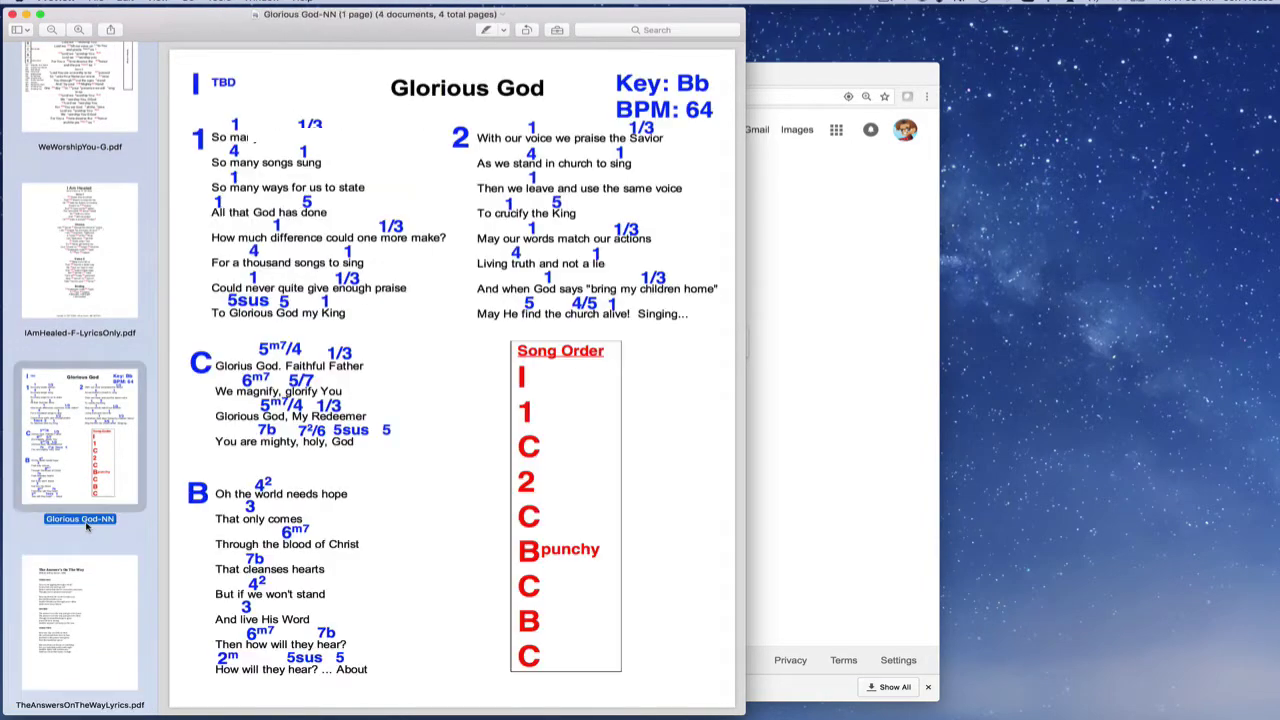
# Step: Page down to The Answer's On The Way and back up to Glorious God-NN, twice
pyautogui.press('Down')
pyautogui.press('Up')
pyautogui.press('Down')
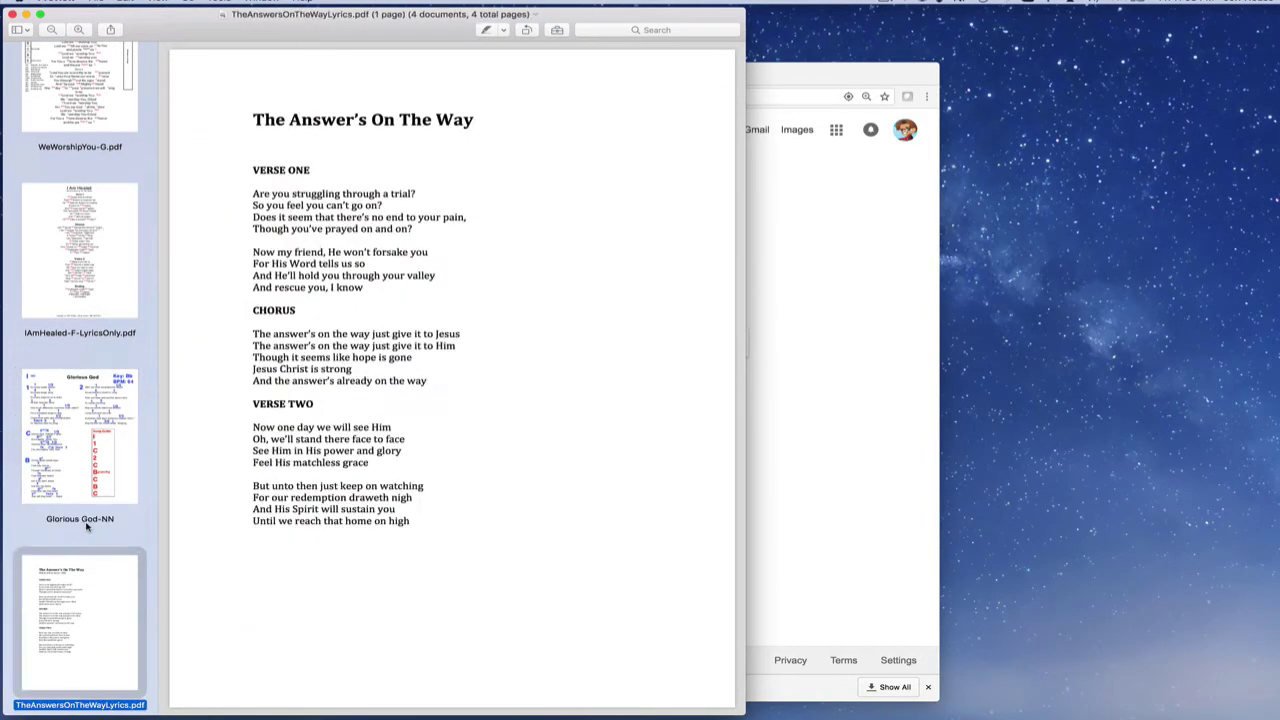
pyautogui.press('Up')
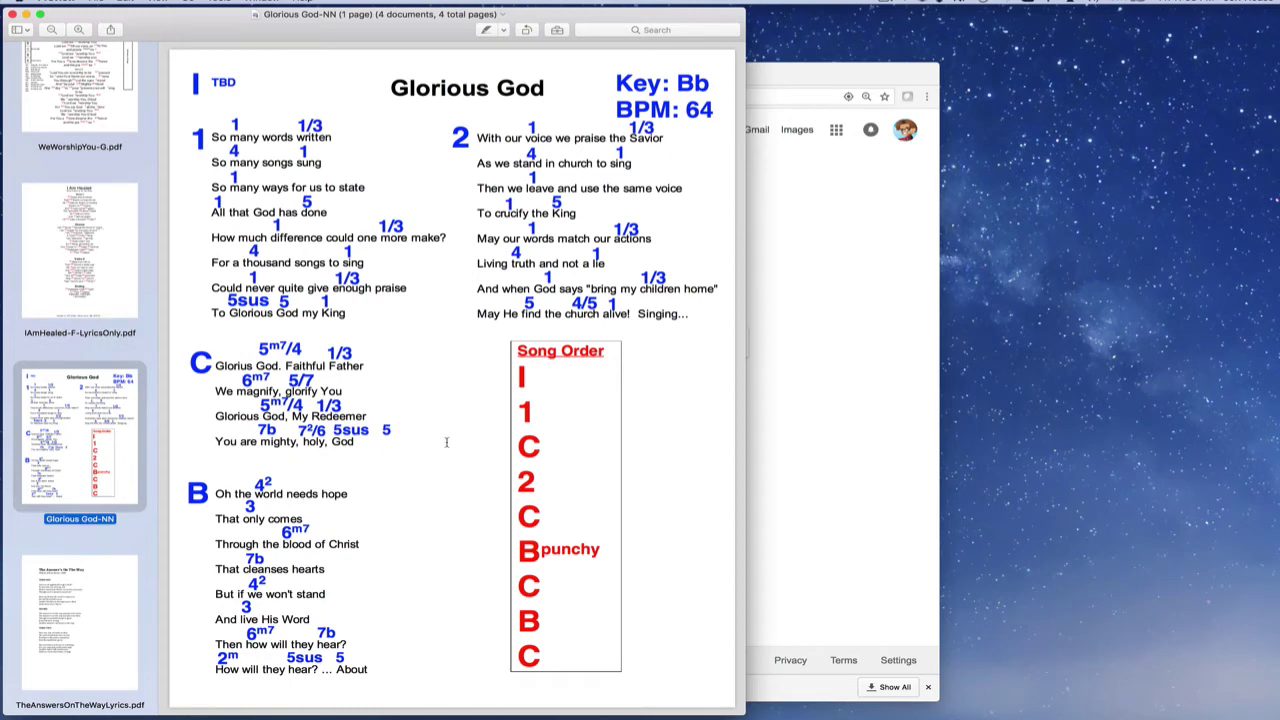
pyautogui.click(783, 361)
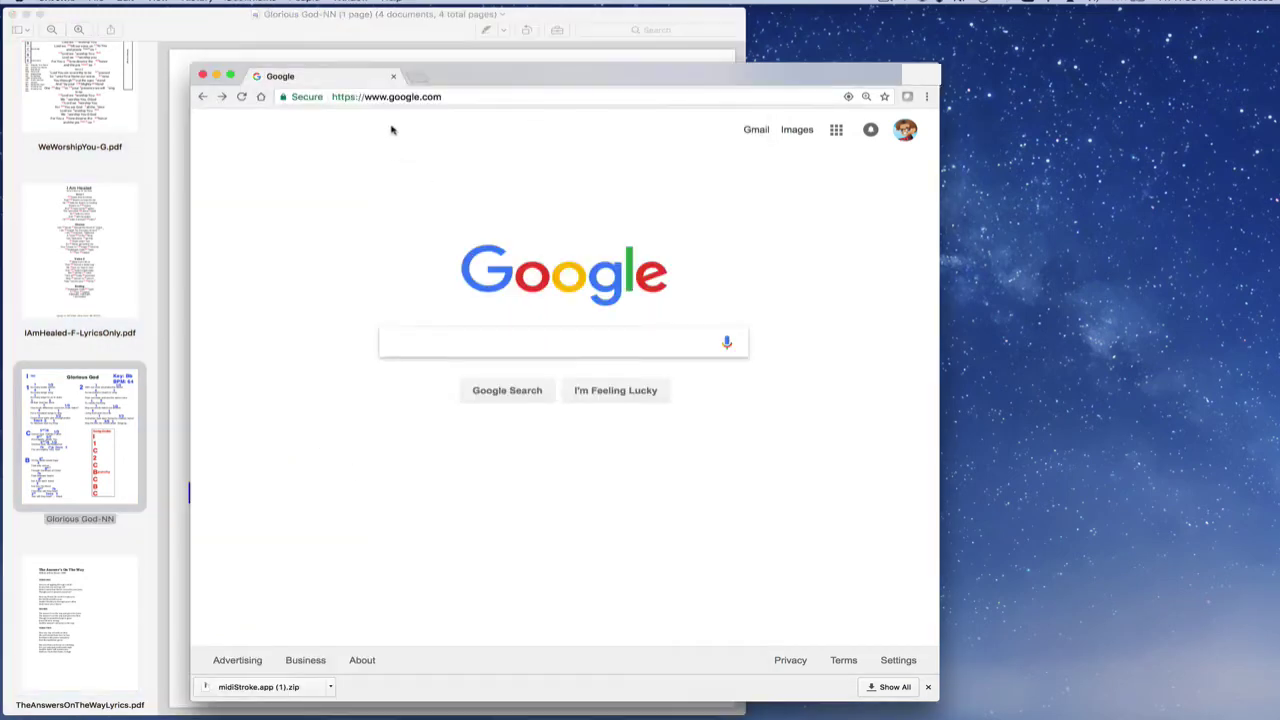
pyautogui.click(438, 88)
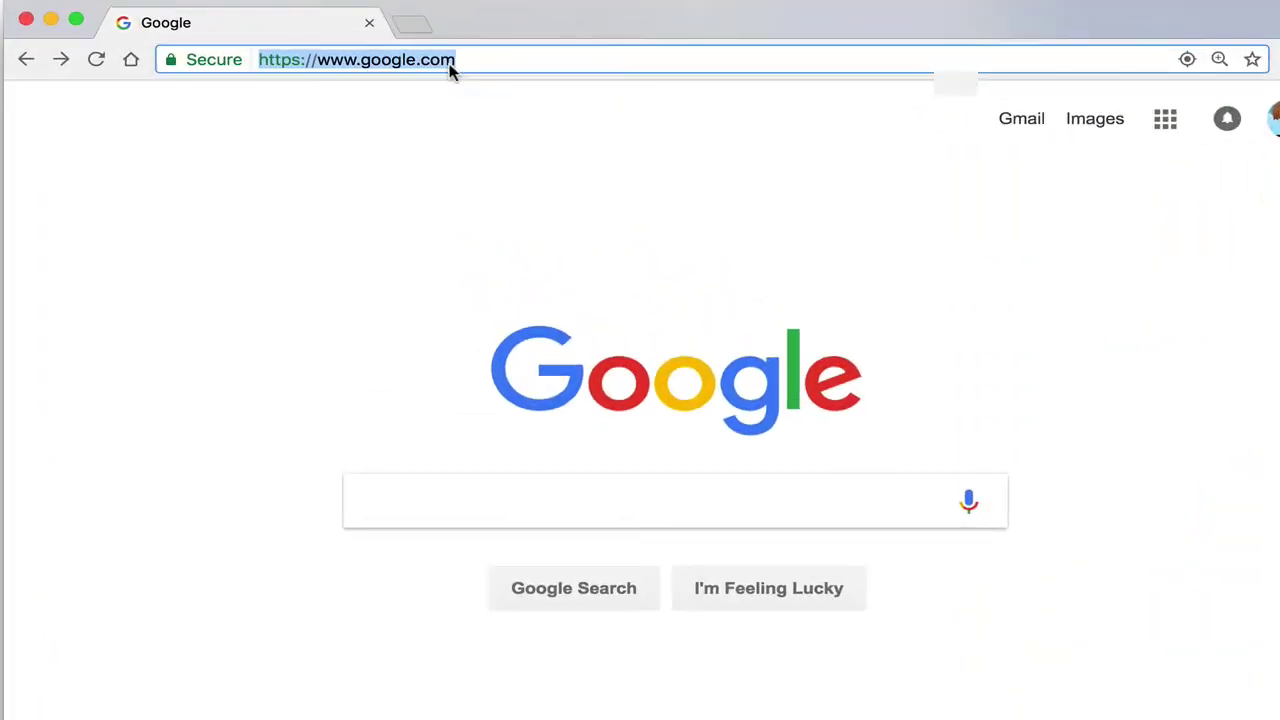
pyautogui.write('http://www.charlie-roberts.com/midiStroke/')
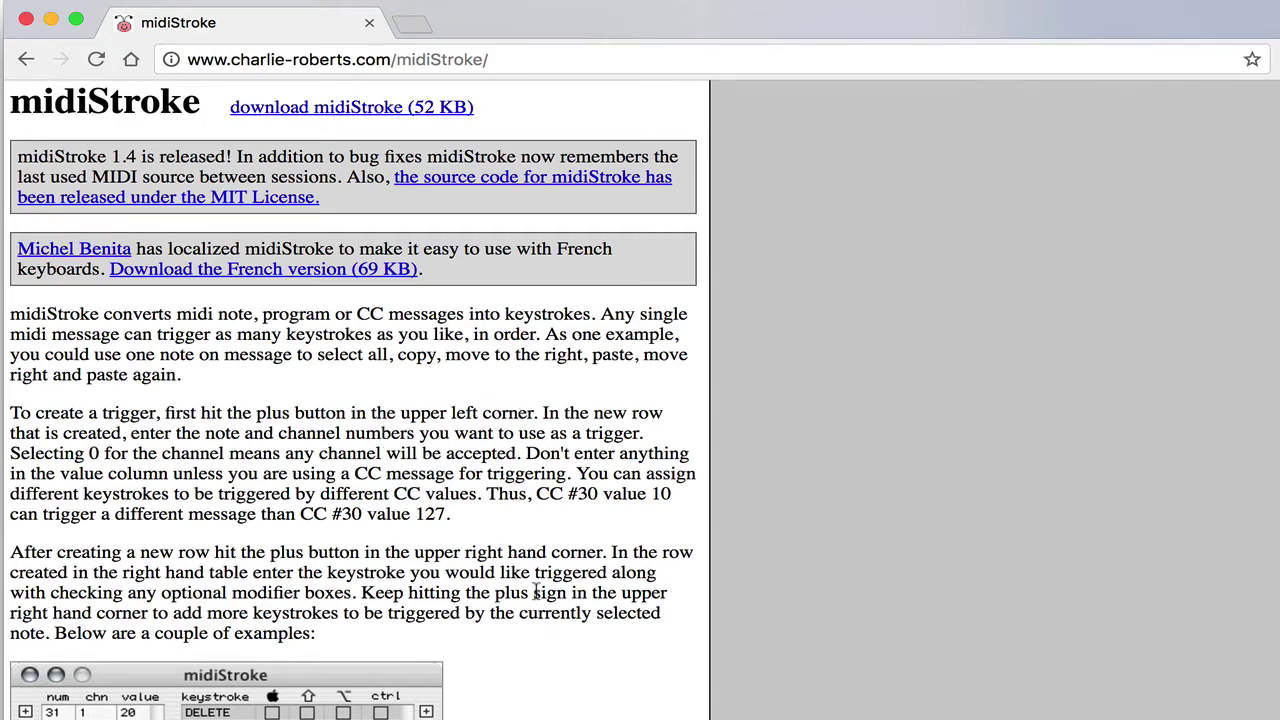
# Step: Launch midiStroke from Spotlight and drag its window up into view
pyautogui.press('super+space')
pyautogui.write('midiStroke')
pyautogui.press('Return')
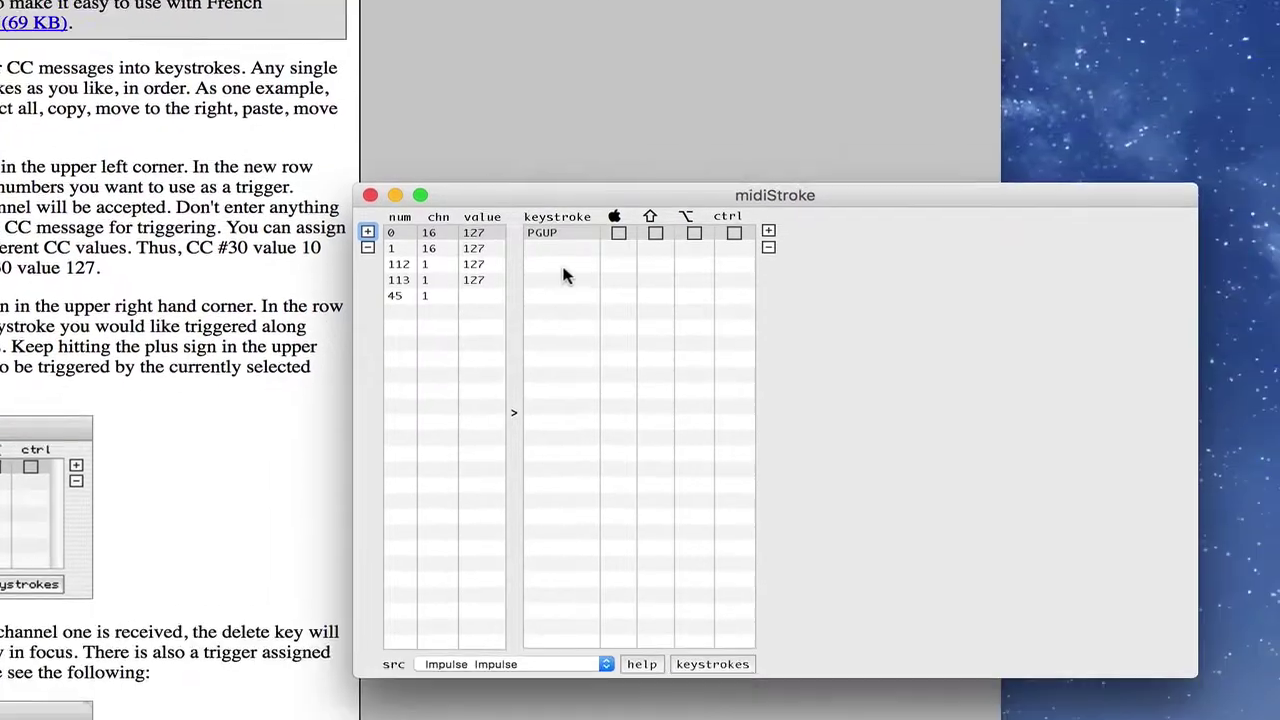
pyautogui.moveTo(886, 441); pyautogui.dragTo(767, 314)
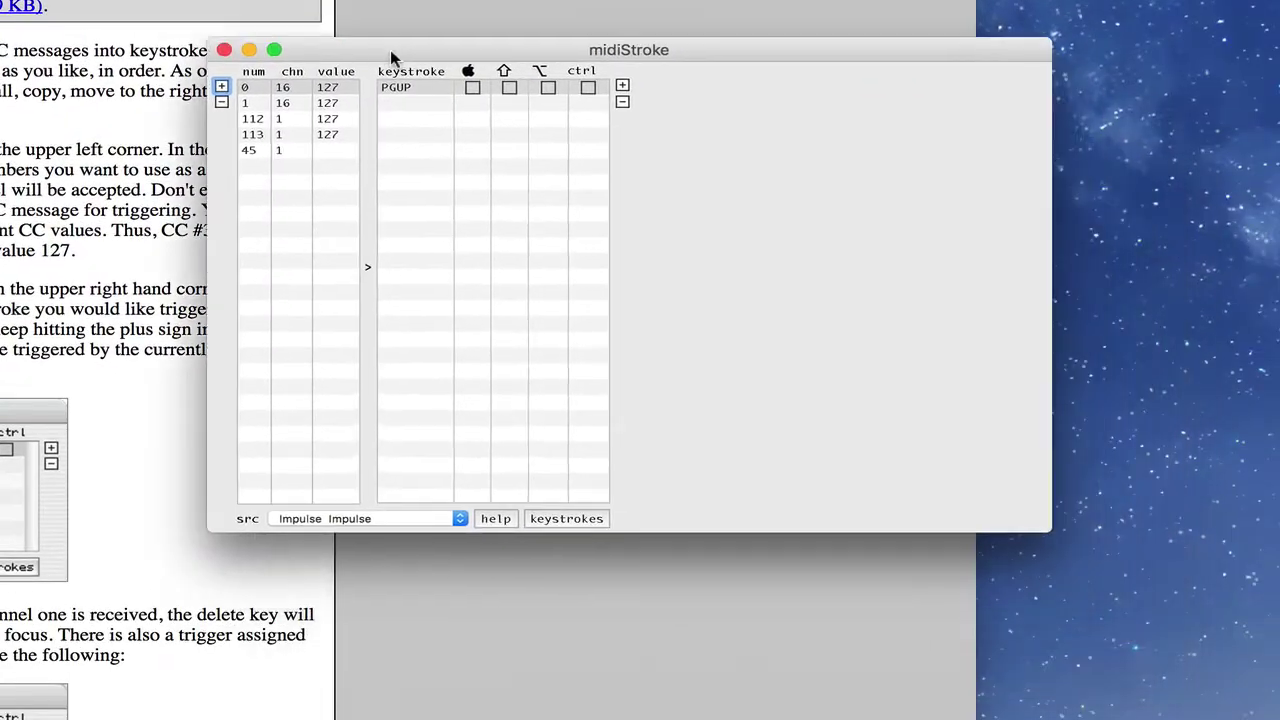
pyautogui.moveTo(390, 50); pyautogui.dragTo(374, 26)
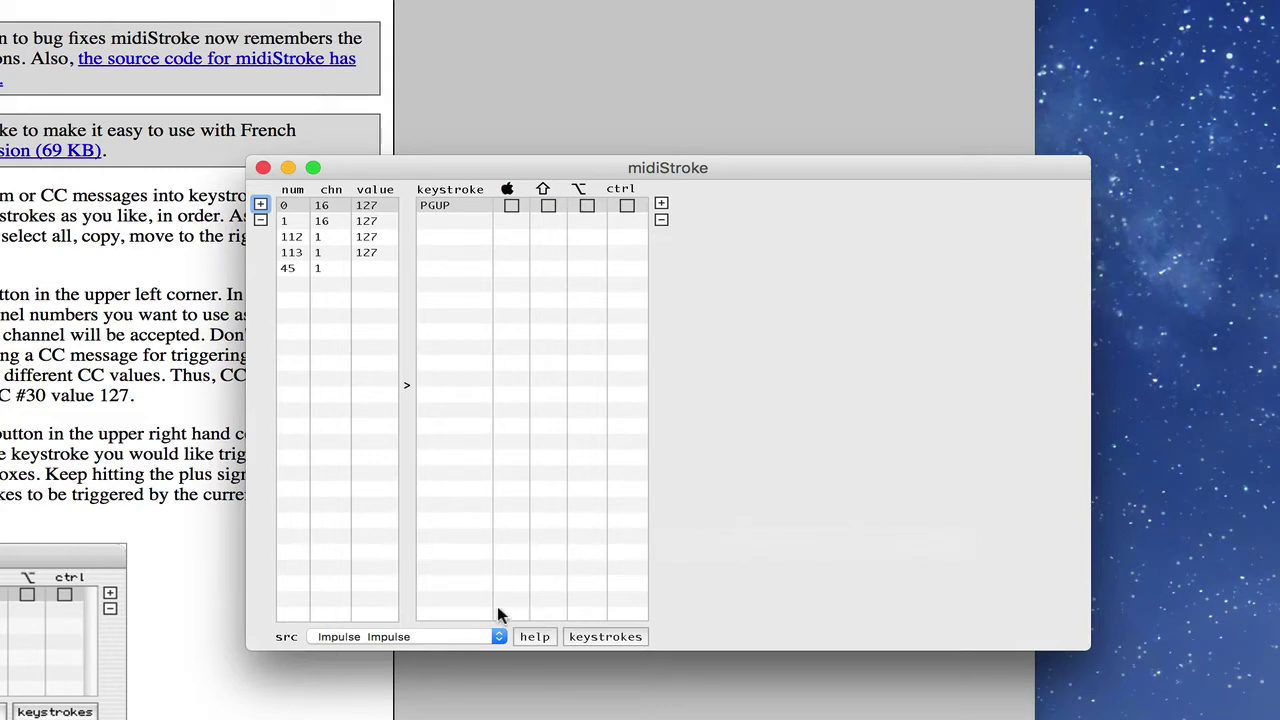
# Step: Keep Impulse Impulse as the MIDI source and move the window down and right
pyautogui.click(401, 639)
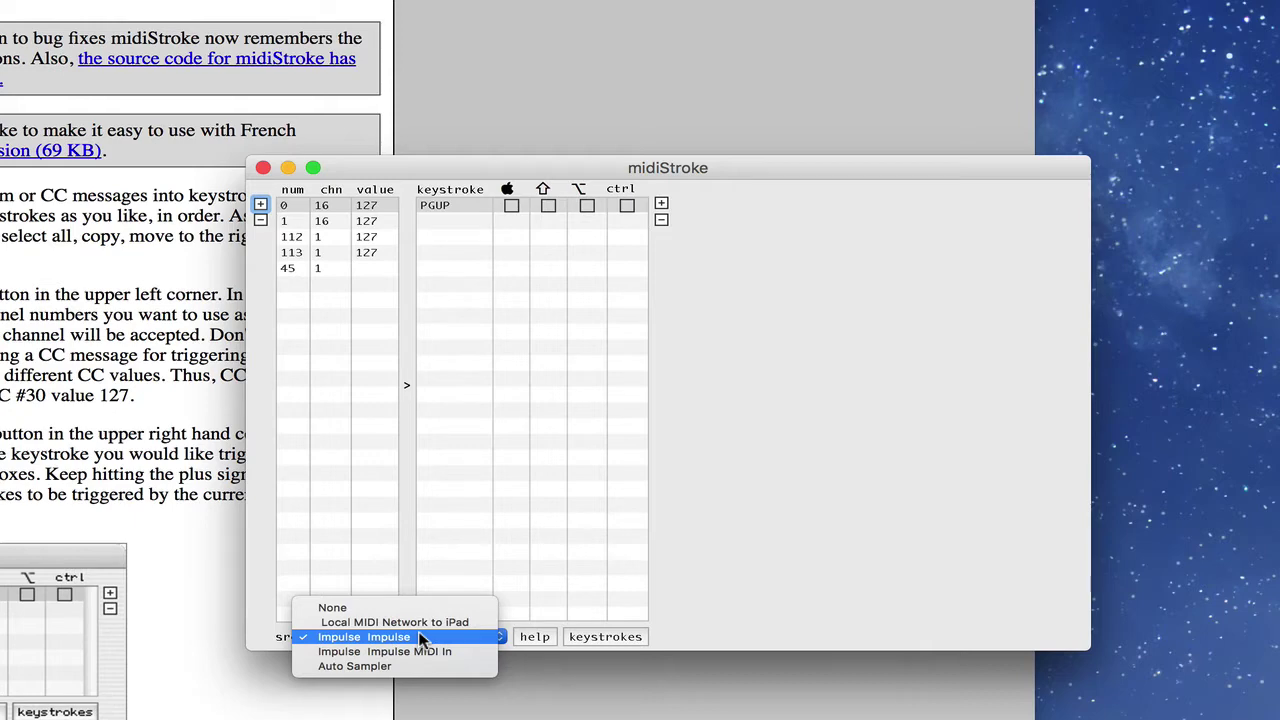
pyautogui.click(421, 639)
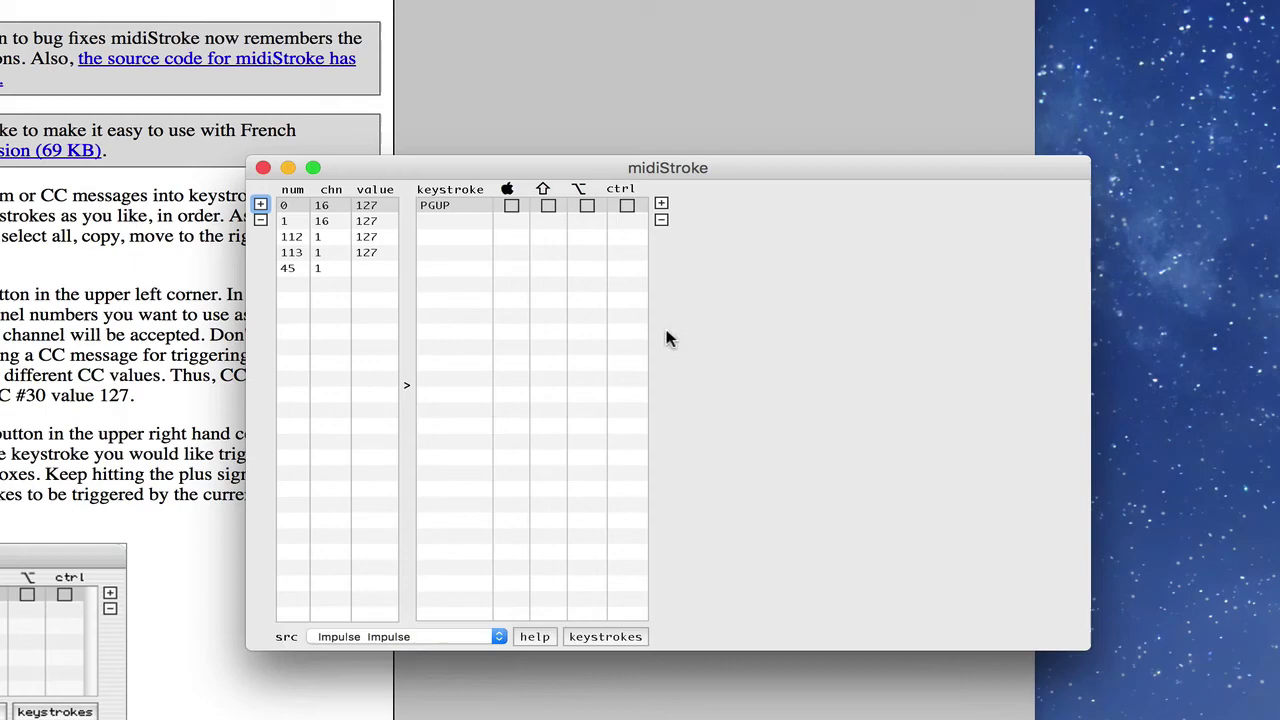
pyautogui.moveTo(663, 171); pyautogui.dragTo(701, 231)
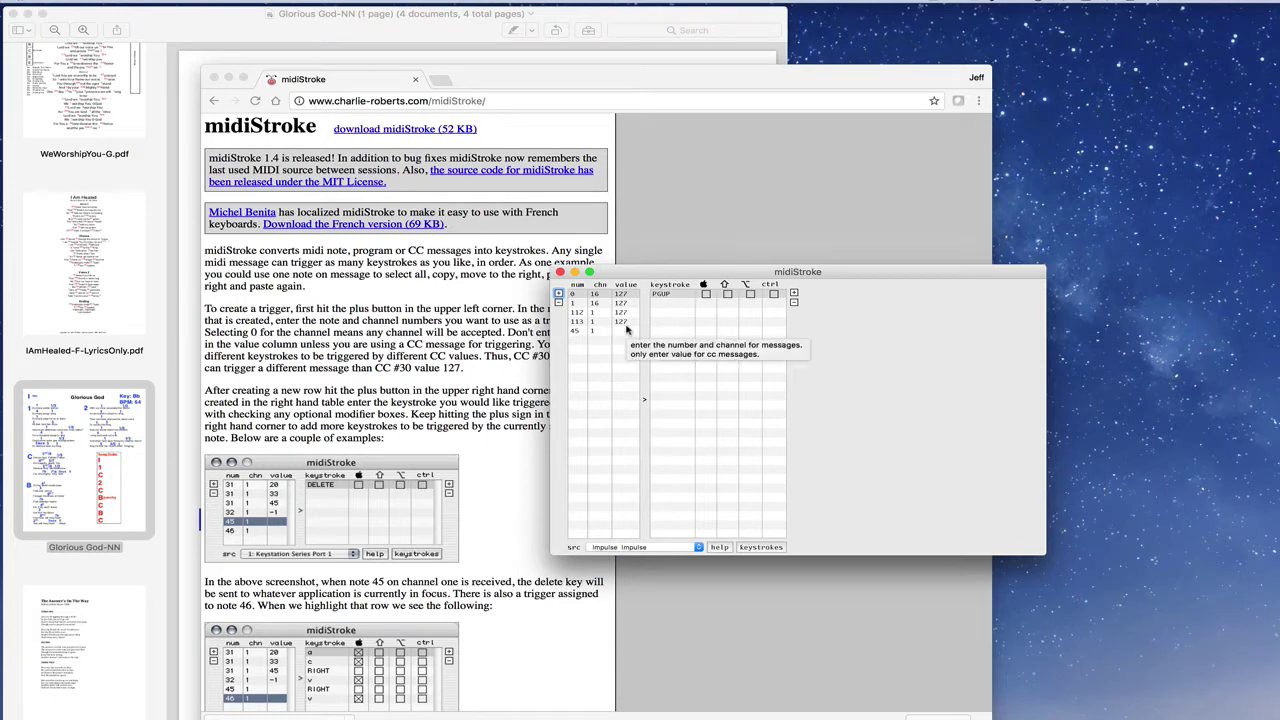
# Step: Float the midiStroke window over the Glorious God chart in Preview
pyautogui.click(196, 27)
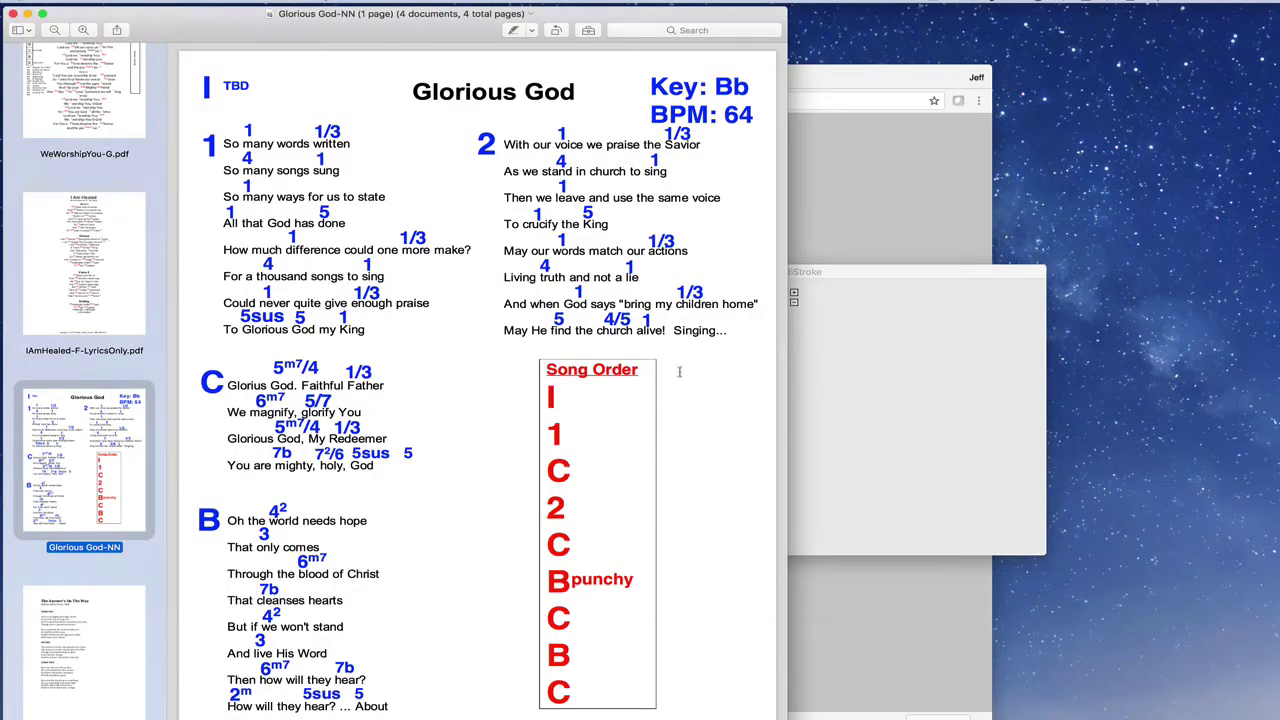
pyautogui.click(829, 274)
pyautogui.moveTo(829, 274); pyautogui.dragTo(761, 178)
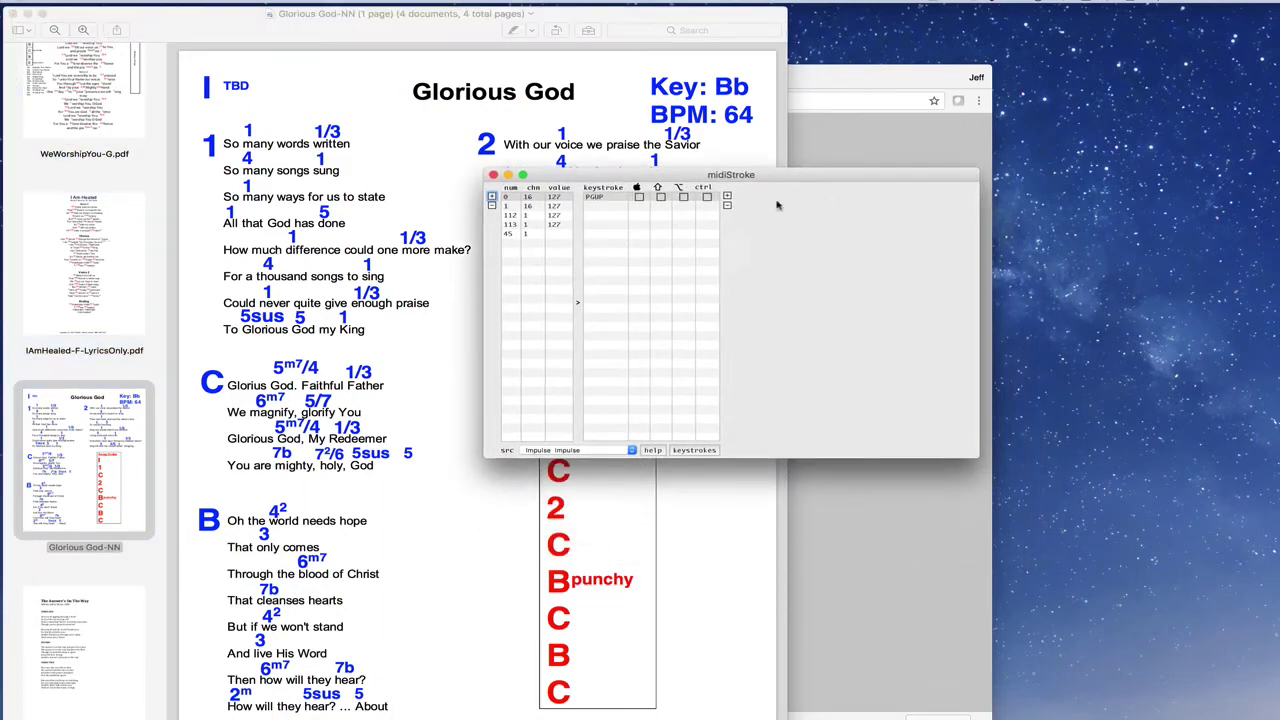
# Step: Leave the MIDI source set to Impulse, then switch to MainStage 3
pyautogui.click(563, 452)
pyautogui.click(563, 452)
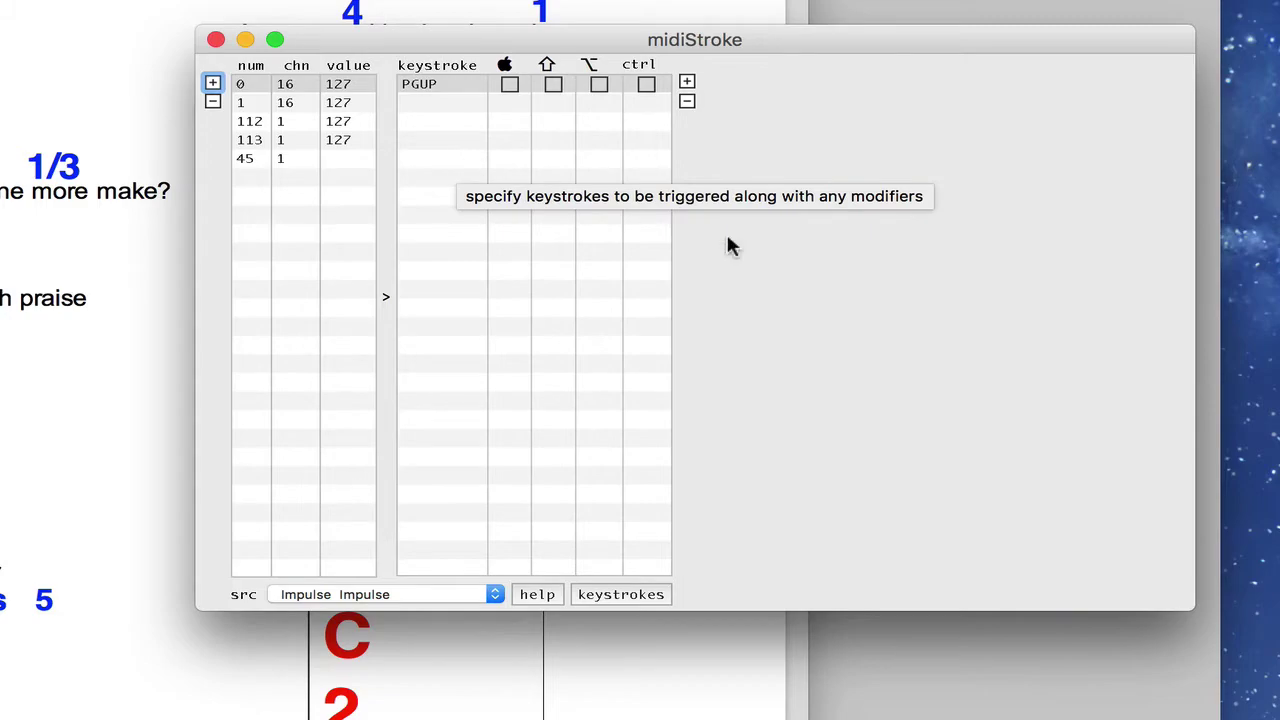
pyautogui.press('super+Tab')
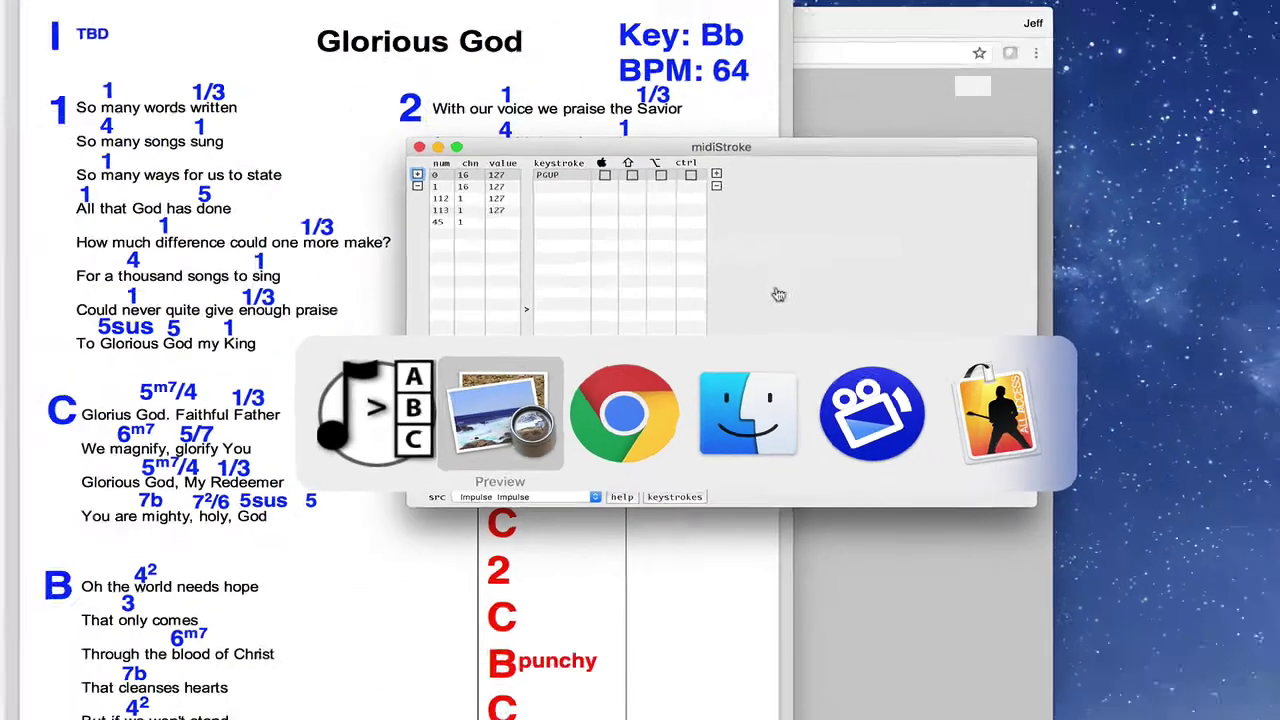
pyautogui.press('Tab')
pyautogui.press('Tab')
pyautogui.press('Tab')
pyautogui.press('Tab')
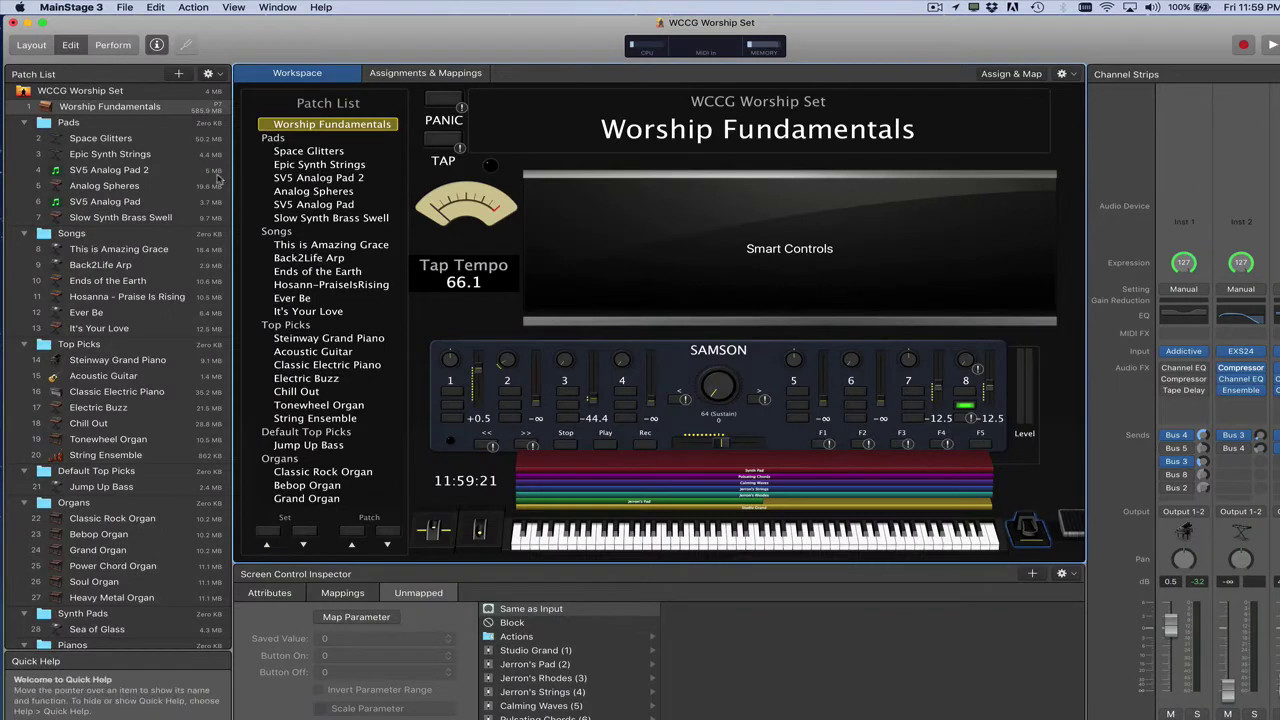
# Step: Open Window > MIDI Message Monitor and clear its logged MIDI events
pyautogui.click(280, 7)
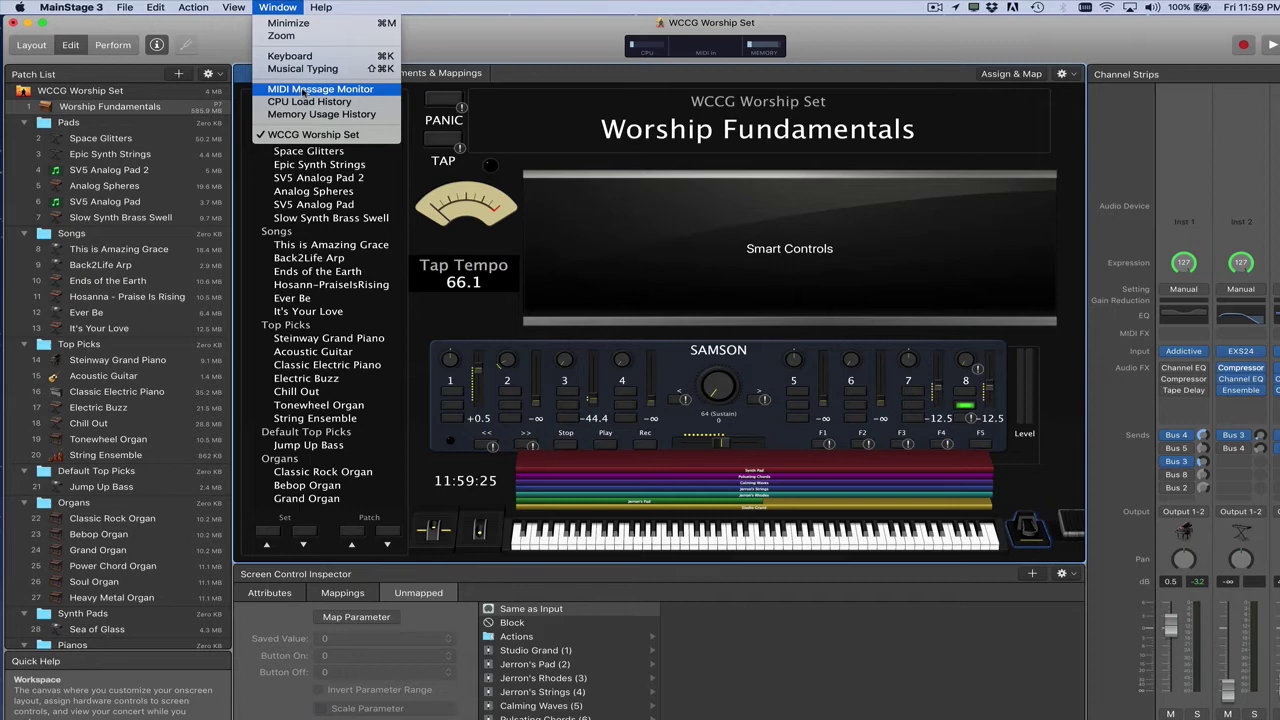
pyautogui.click(303, 90)
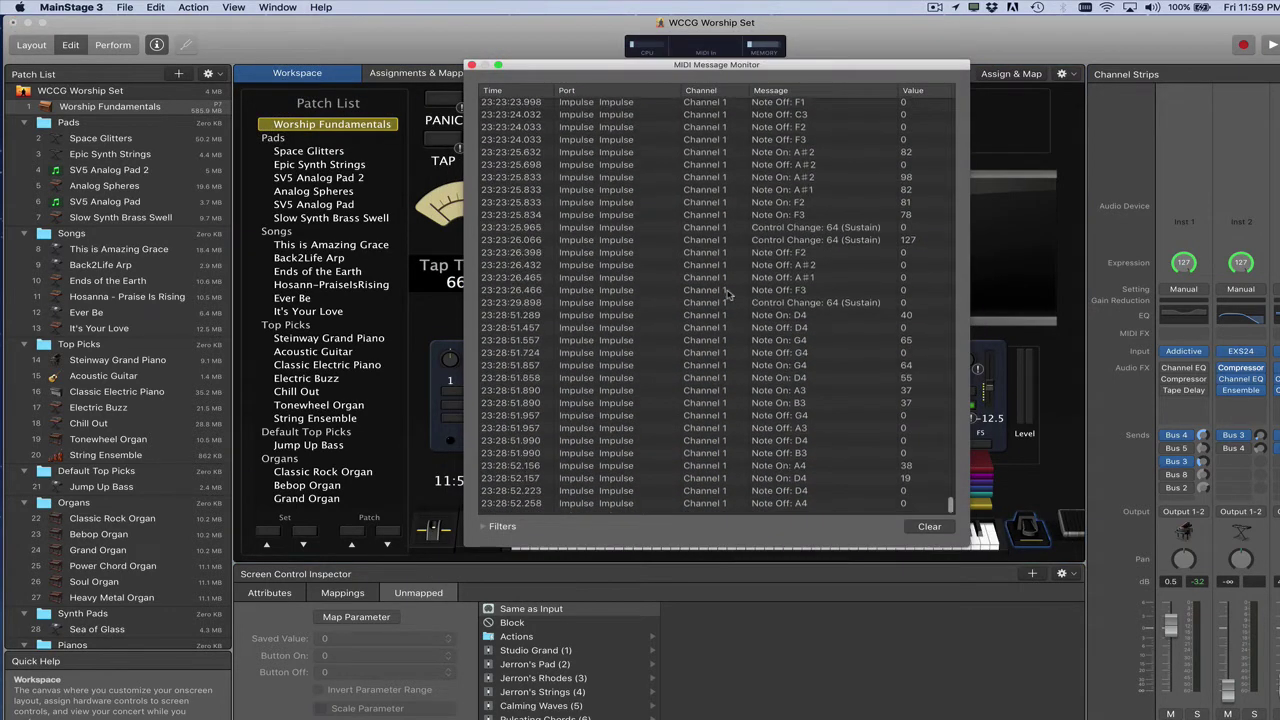
pyautogui.click(925, 527)
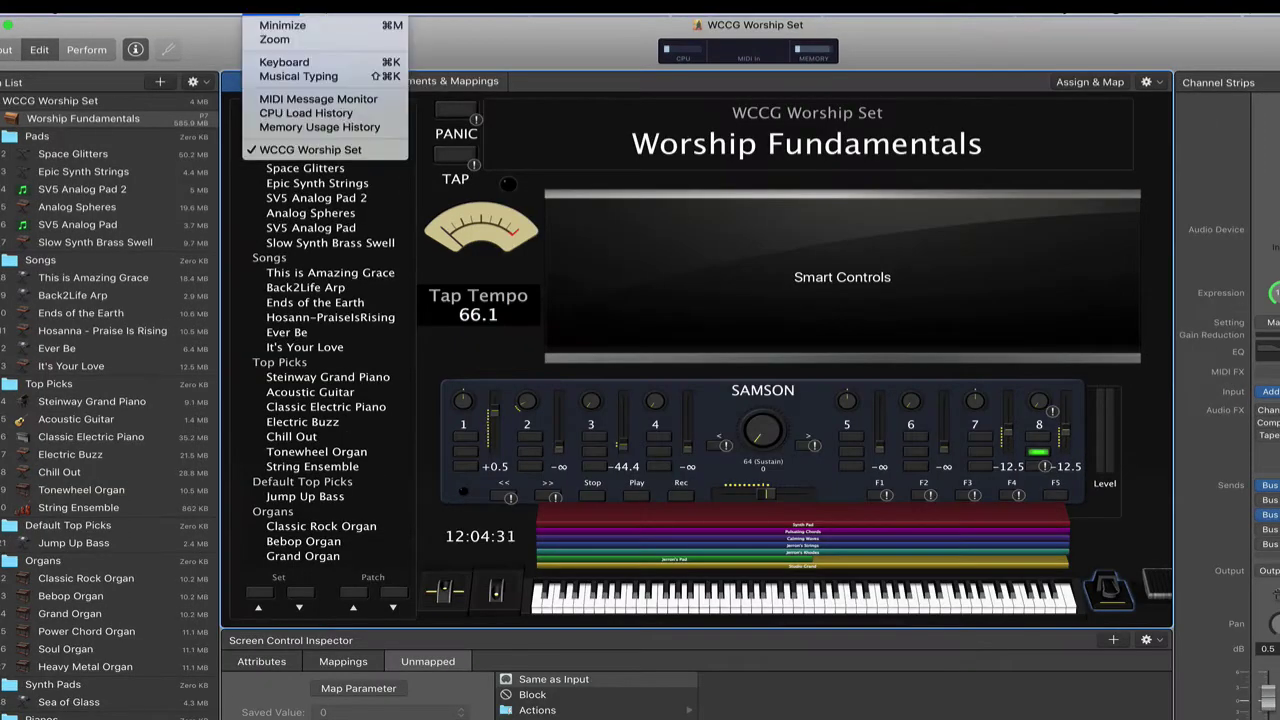
# Step: Reopen the MIDI Message Monitor to watch CC 112/113 on channel 1 send 127 and 0
pyautogui.click(318, 102)
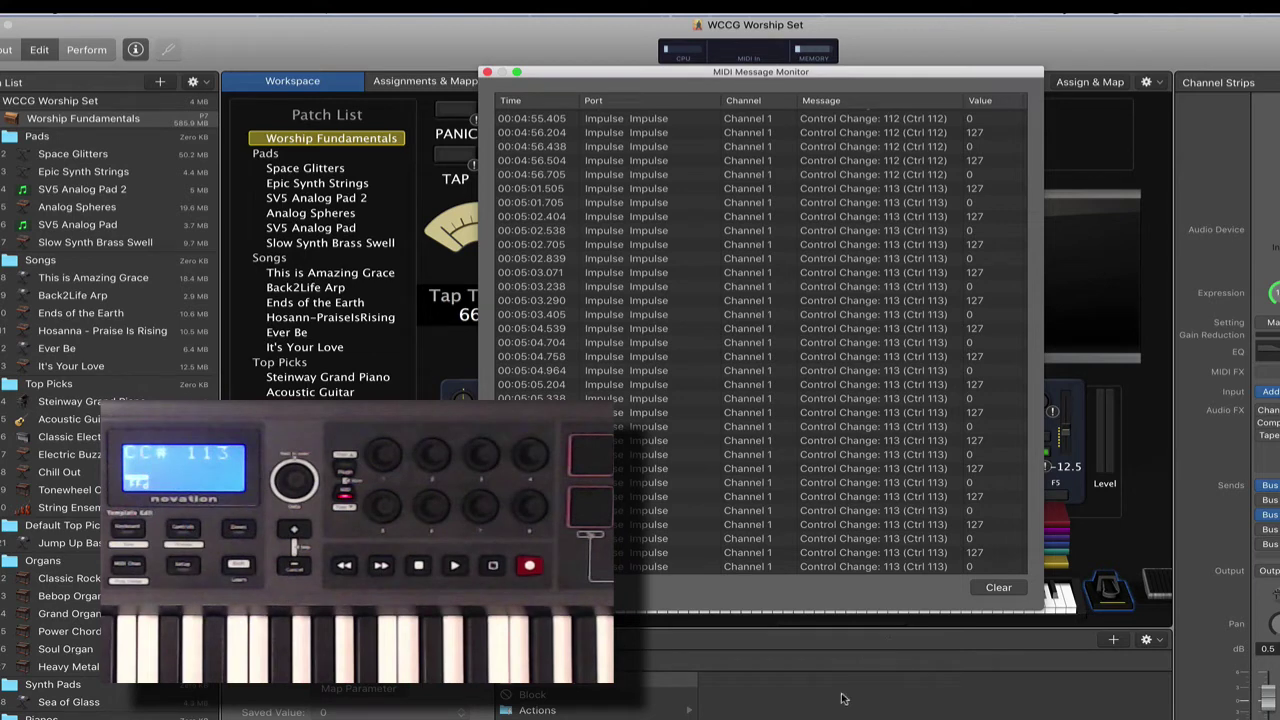
pyautogui.press('super+Tab')
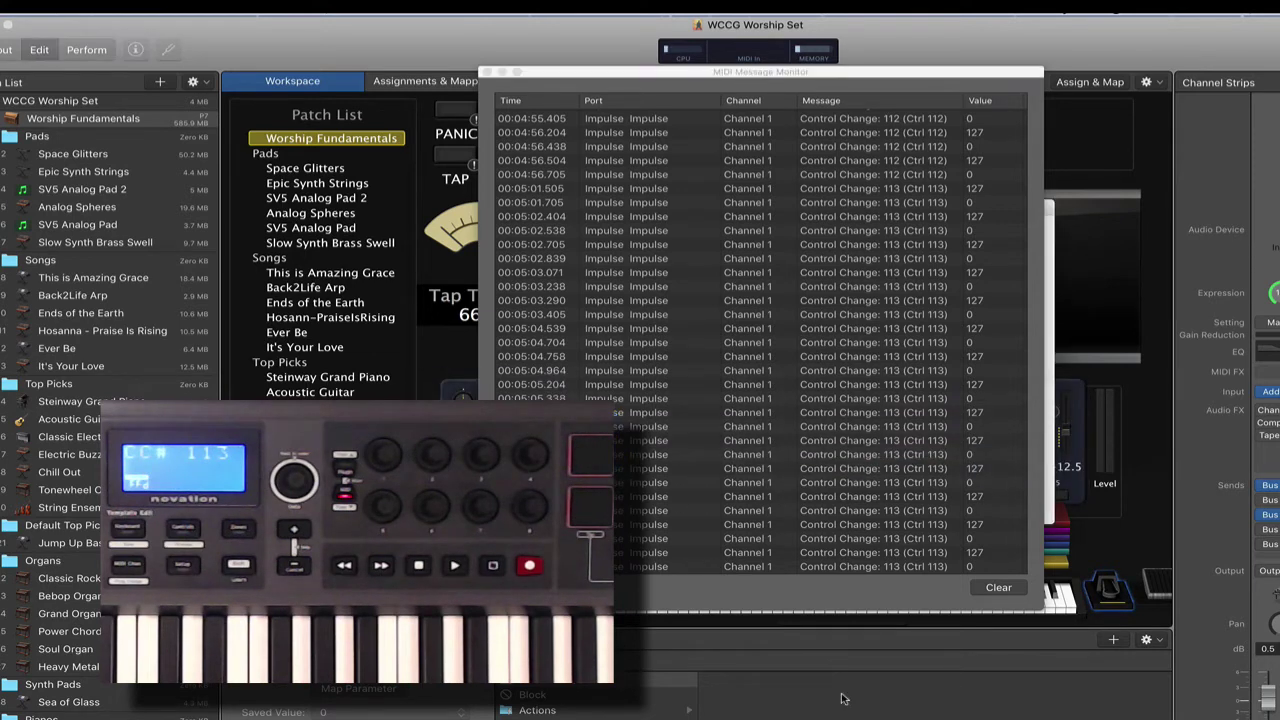
# Step: Close the monitor, move midiStroke lower, and select its CC 112 mapping
pyautogui.click(488, 72)
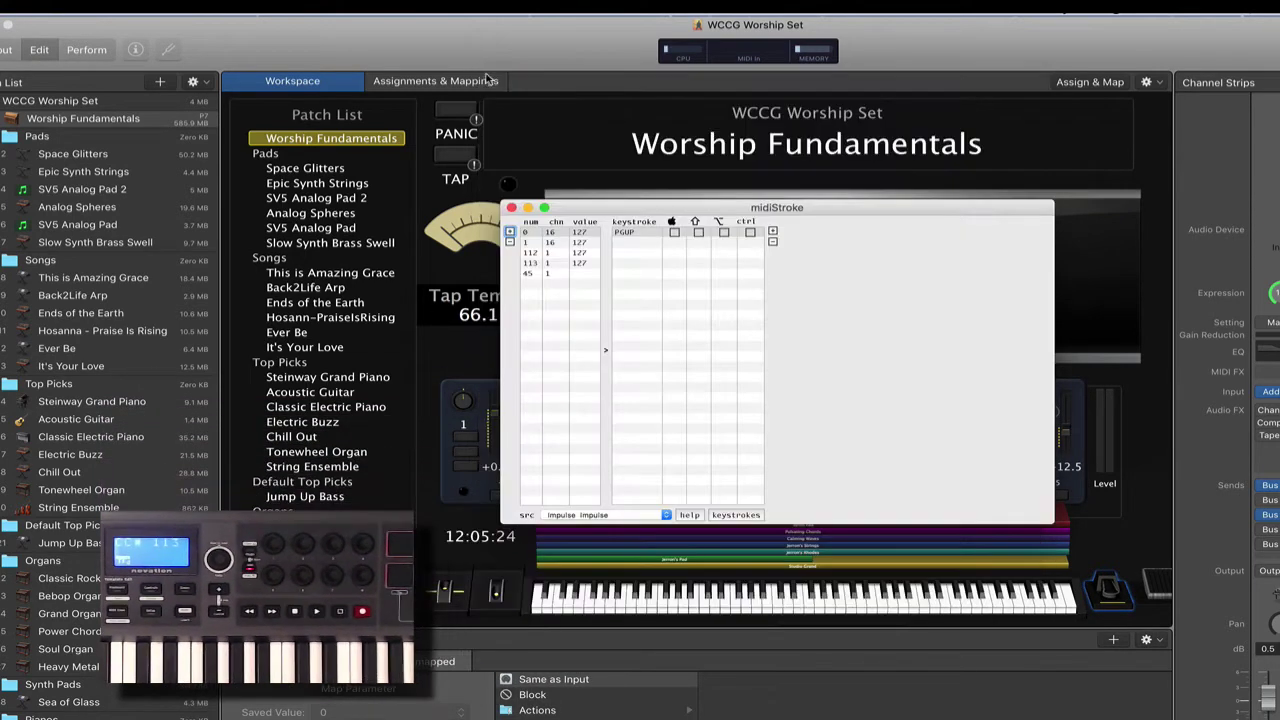
pyautogui.moveTo(638, 208); pyautogui.dragTo(617, 310)
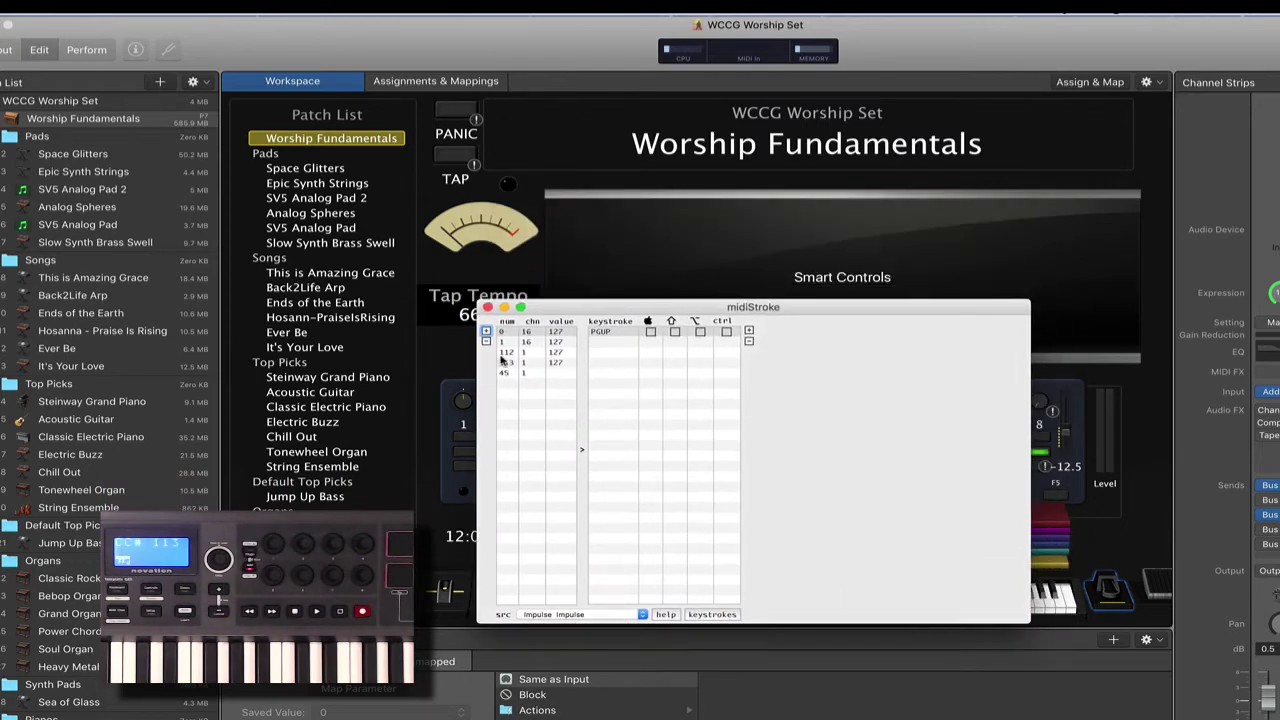
pyautogui.click(508, 354)
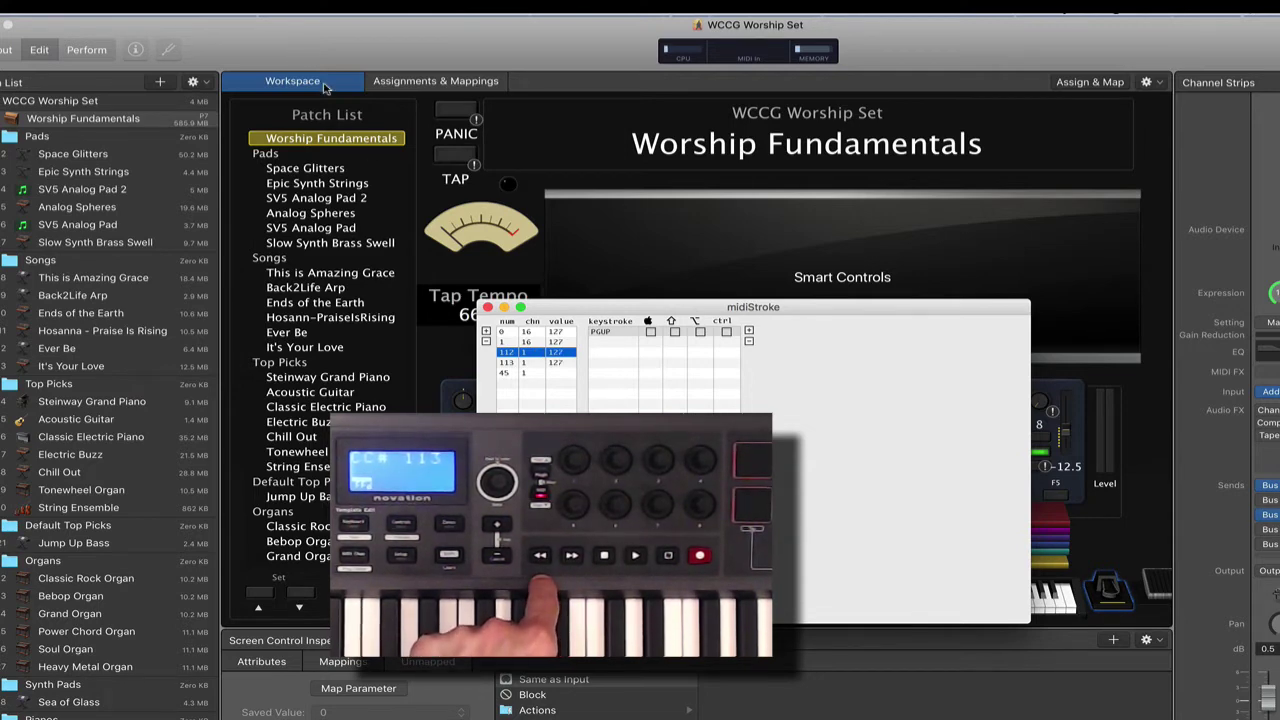
# Step: Bring MainStage forward and reopen Window > MIDI Message Monitor
pyautogui.click(303, 27)
pyautogui.click(300, 7)
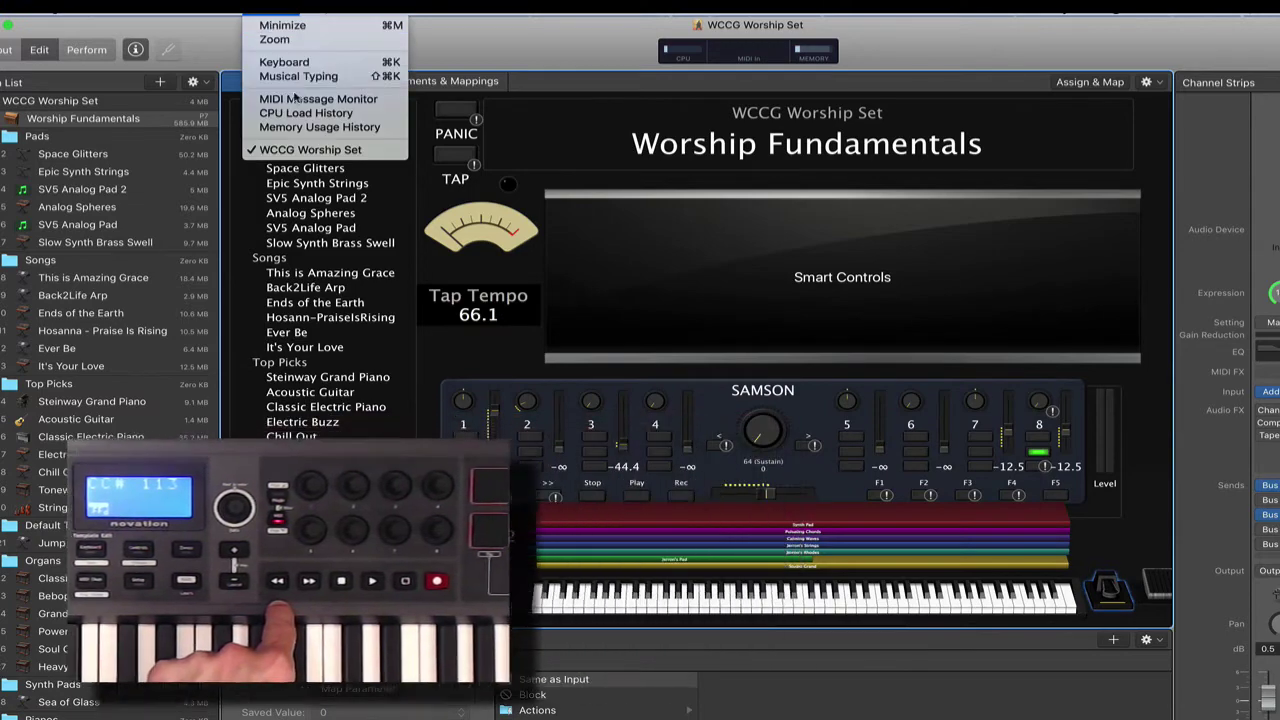
pyautogui.click(296, 103)
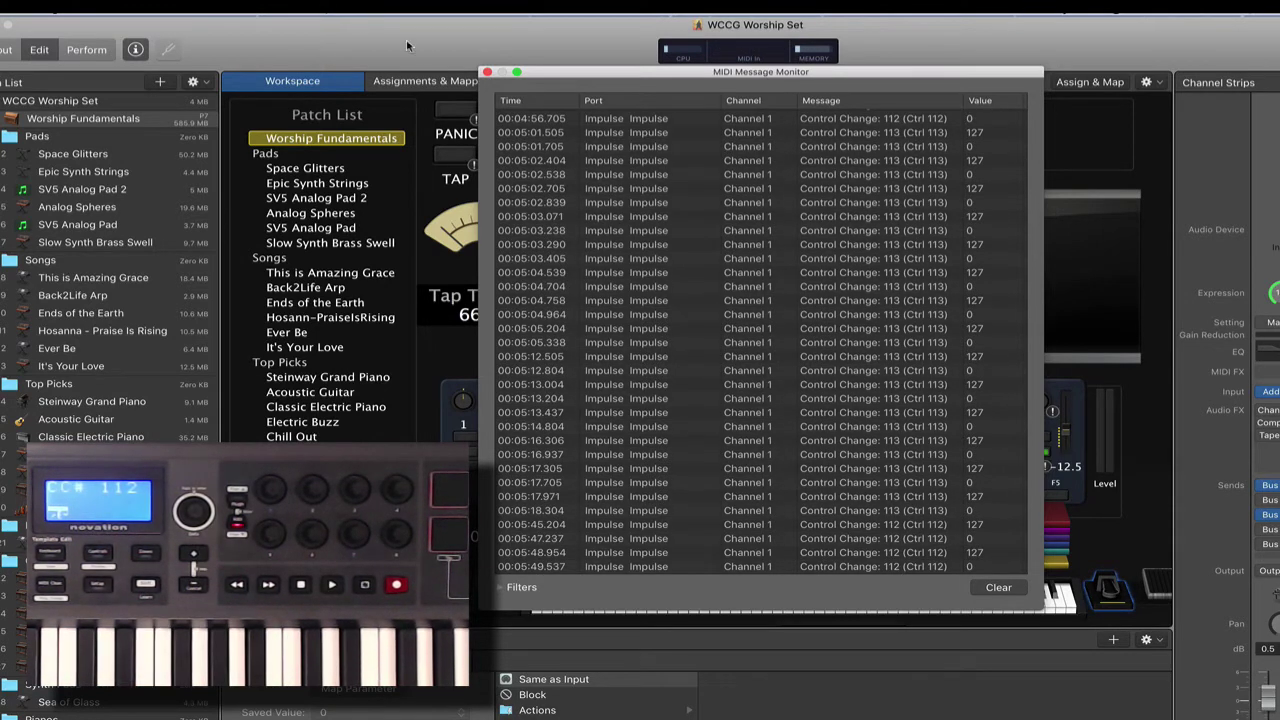
# Step: Set CC 112's keystroke to PGUP, delete the duplicate row, and select CC 113 (PGDN)
pyautogui.click(487, 73)
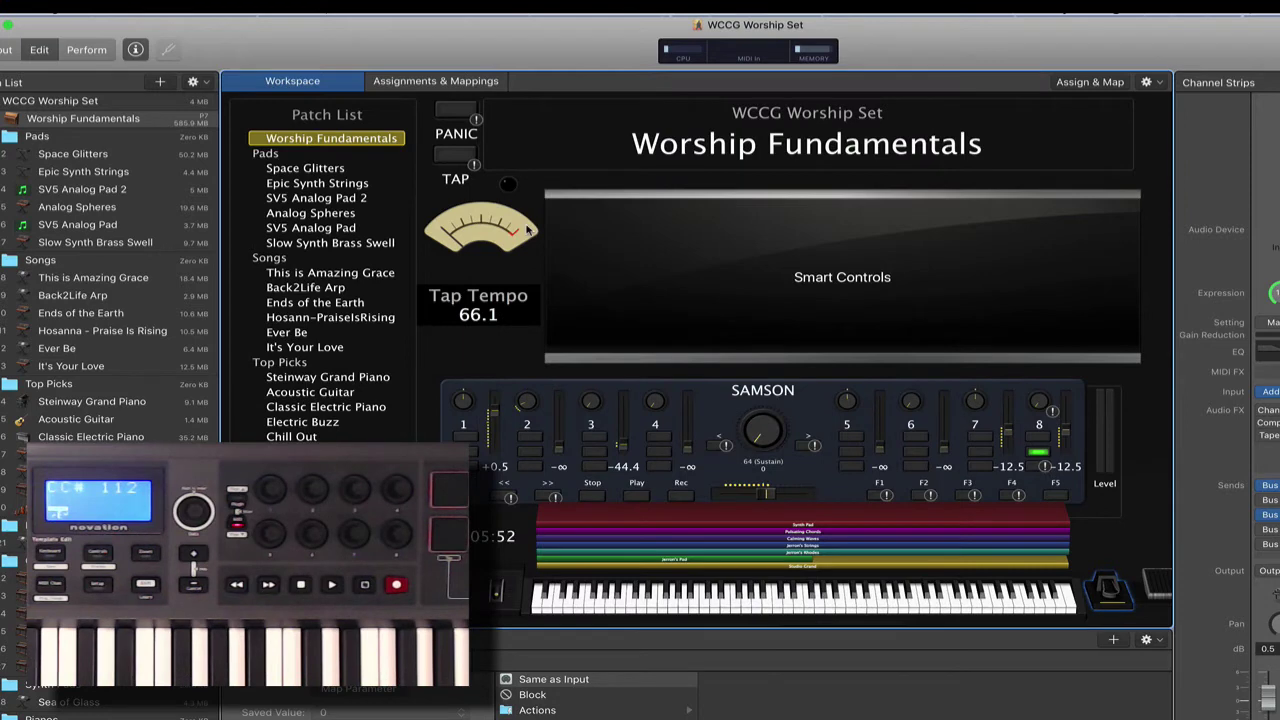
pyautogui.press('super+Tab')
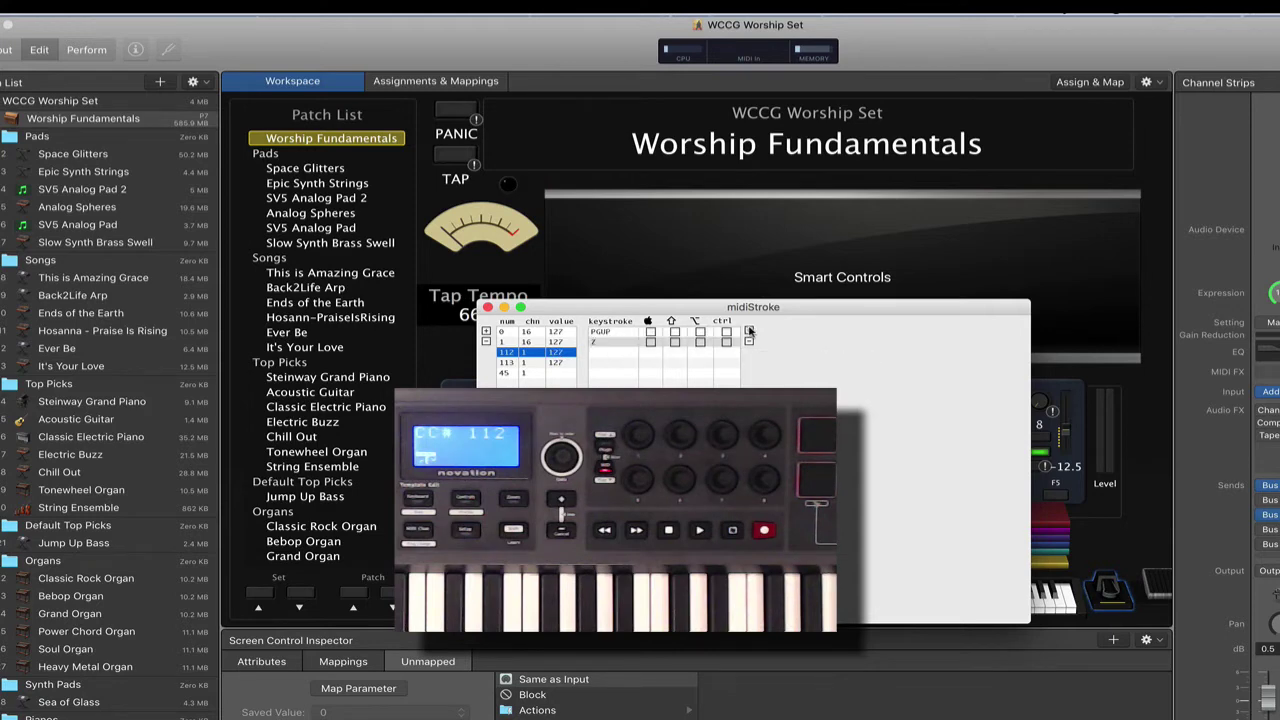
pyautogui.doubleClick(618, 342)
pyautogui.write('z')
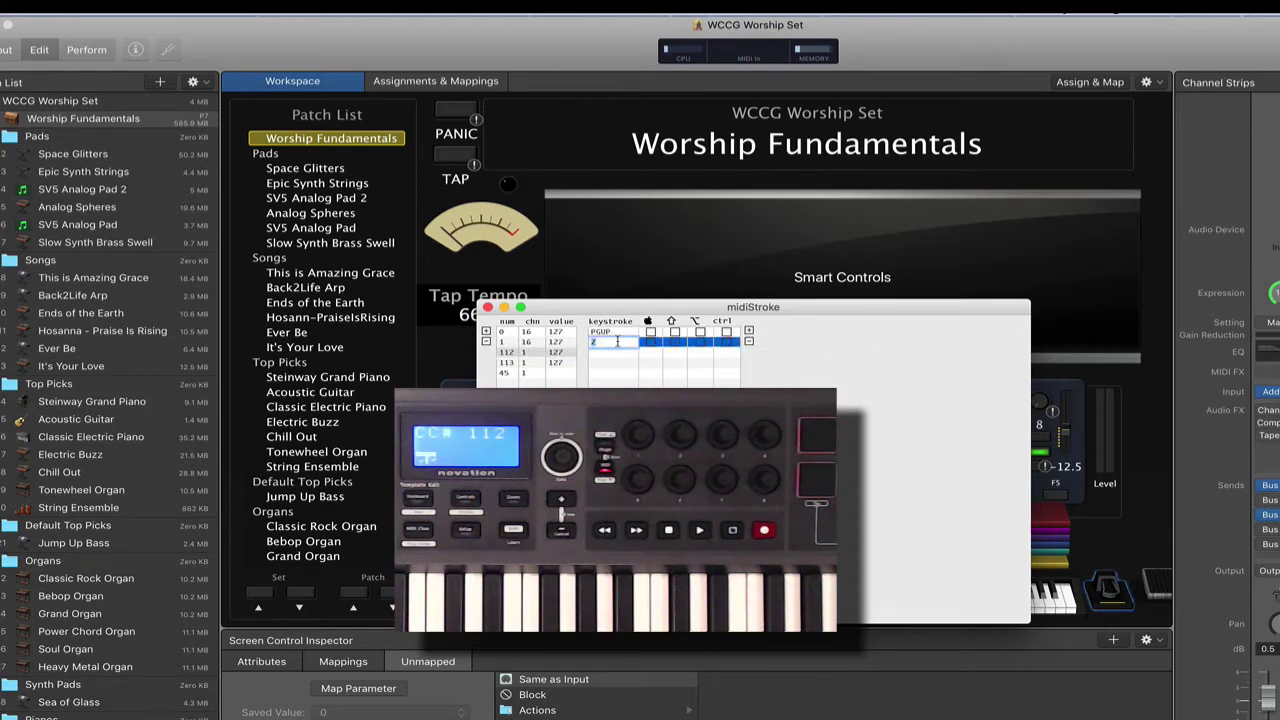
pyautogui.press('Return')
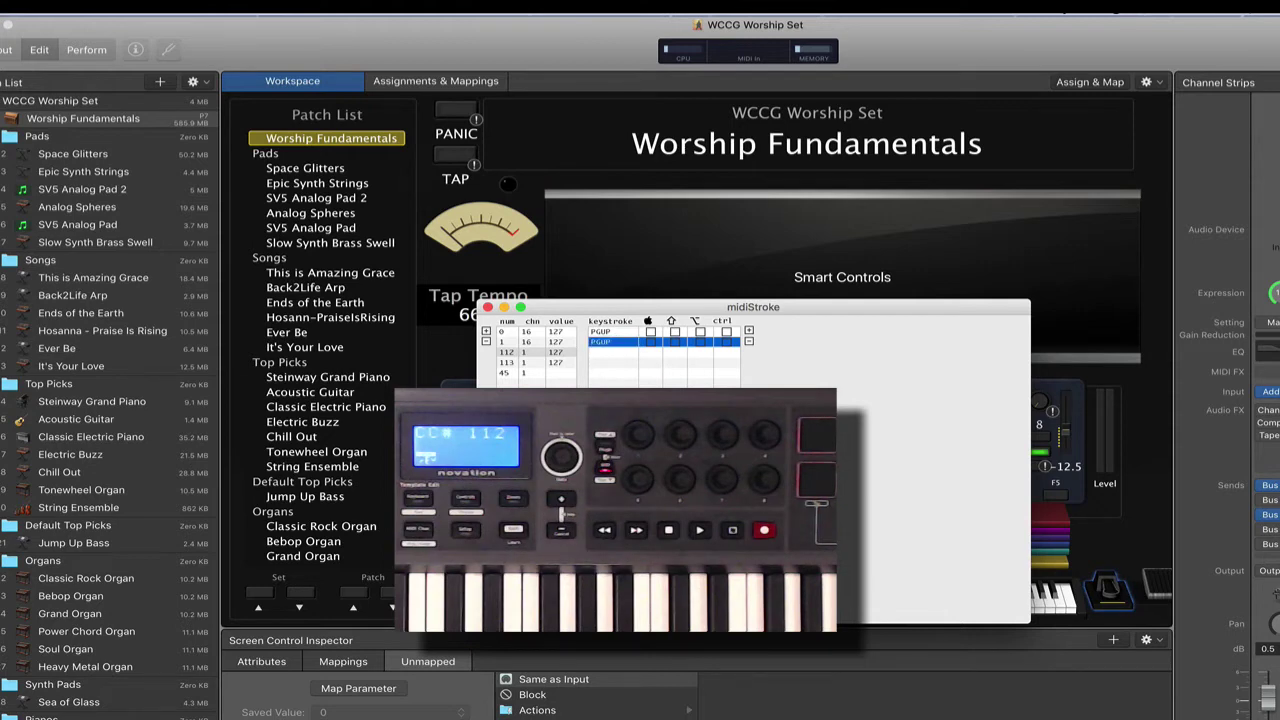
pyautogui.click(749, 341)
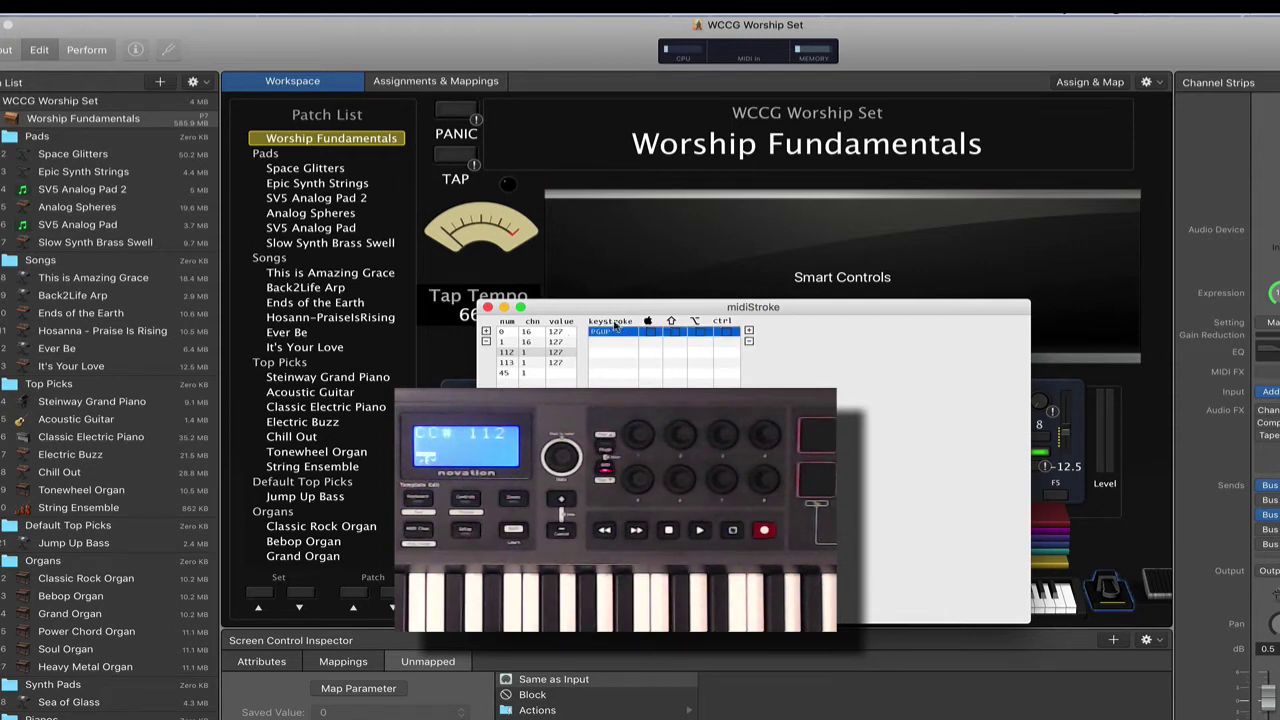
pyautogui.click(502, 364)
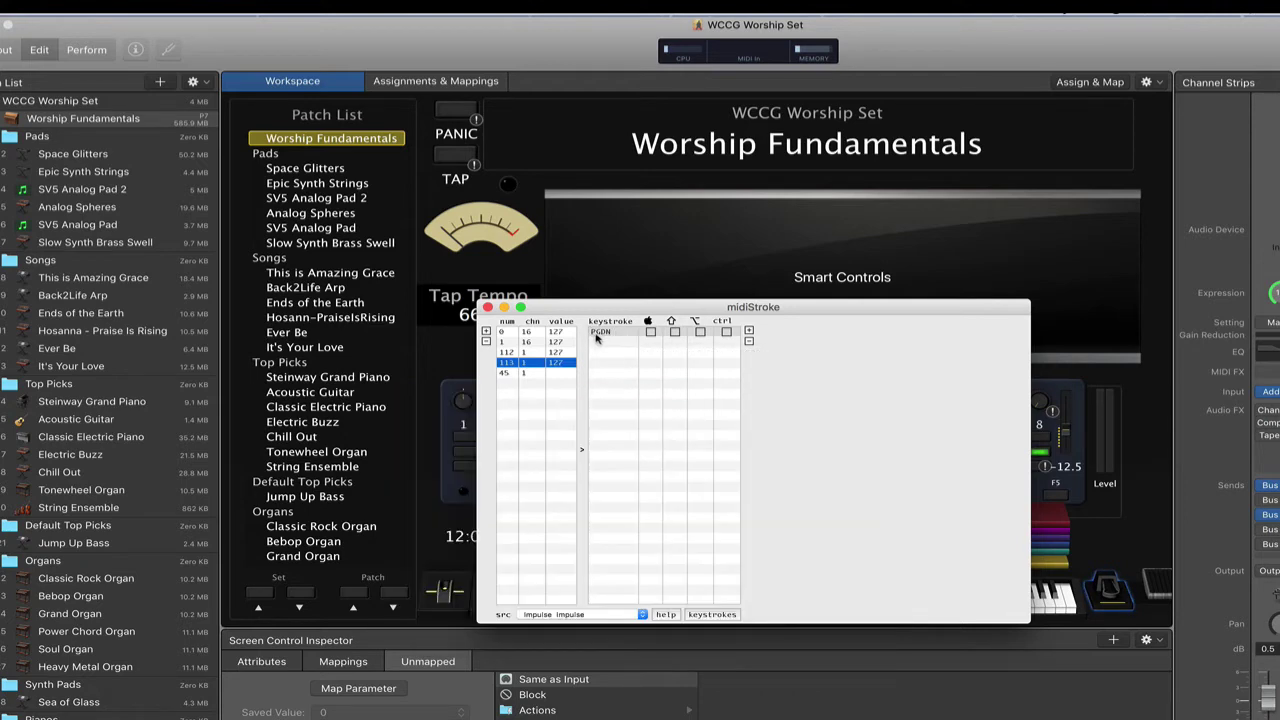
pyautogui.click(712, 614)
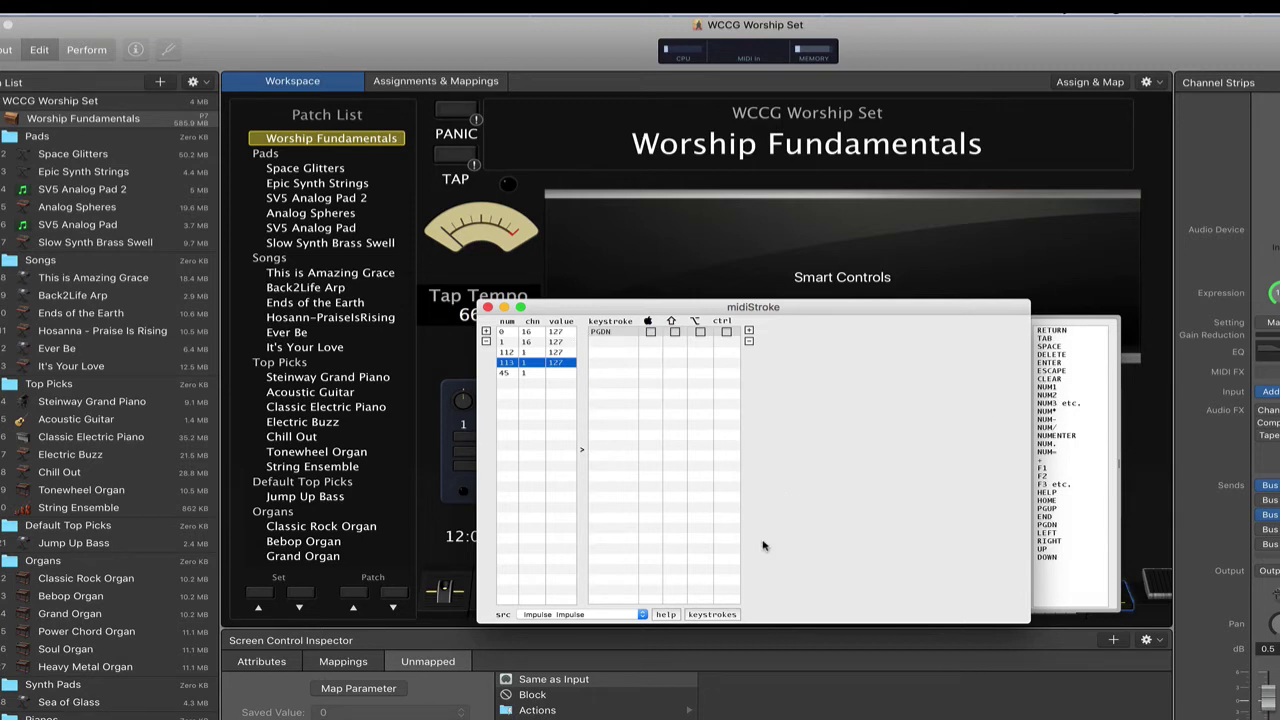
pyautogui.click(725, 614)
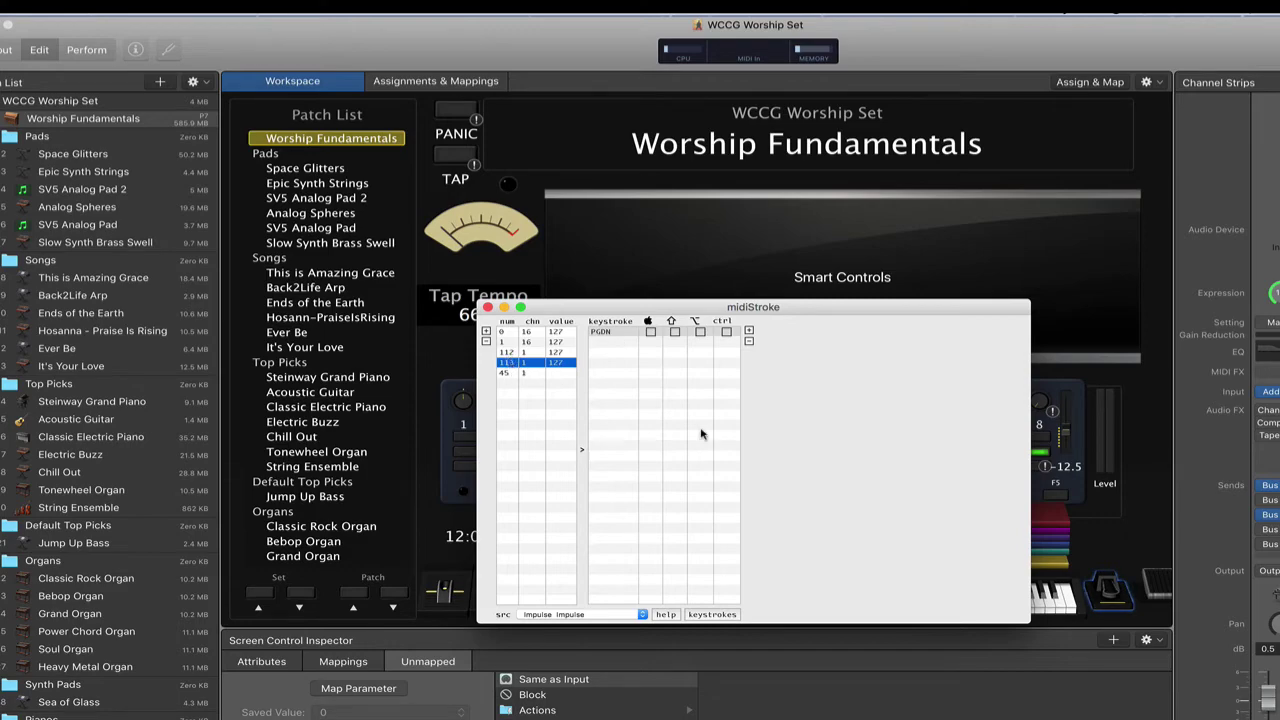
pyautogui.press('super+Tab')
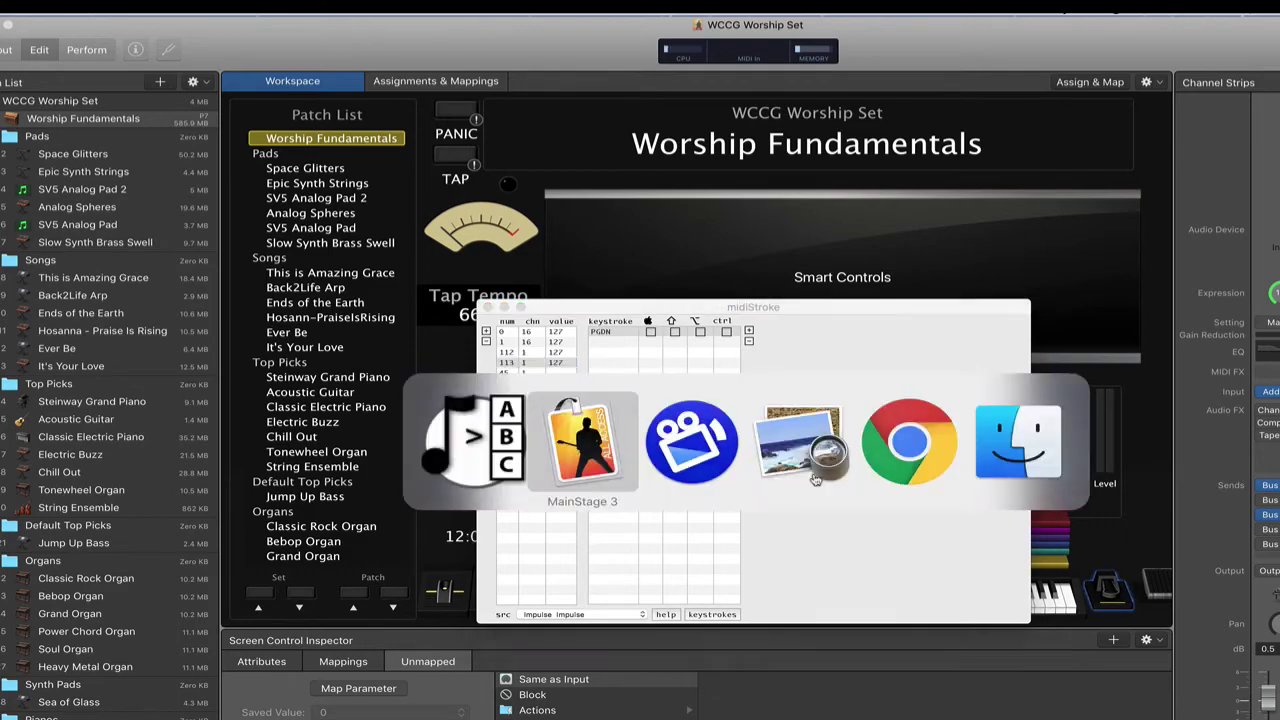
# Step: Switch from MainStage 3 to Preview showing the Glorious God chord chart
pyautogui.press('super+Tab')
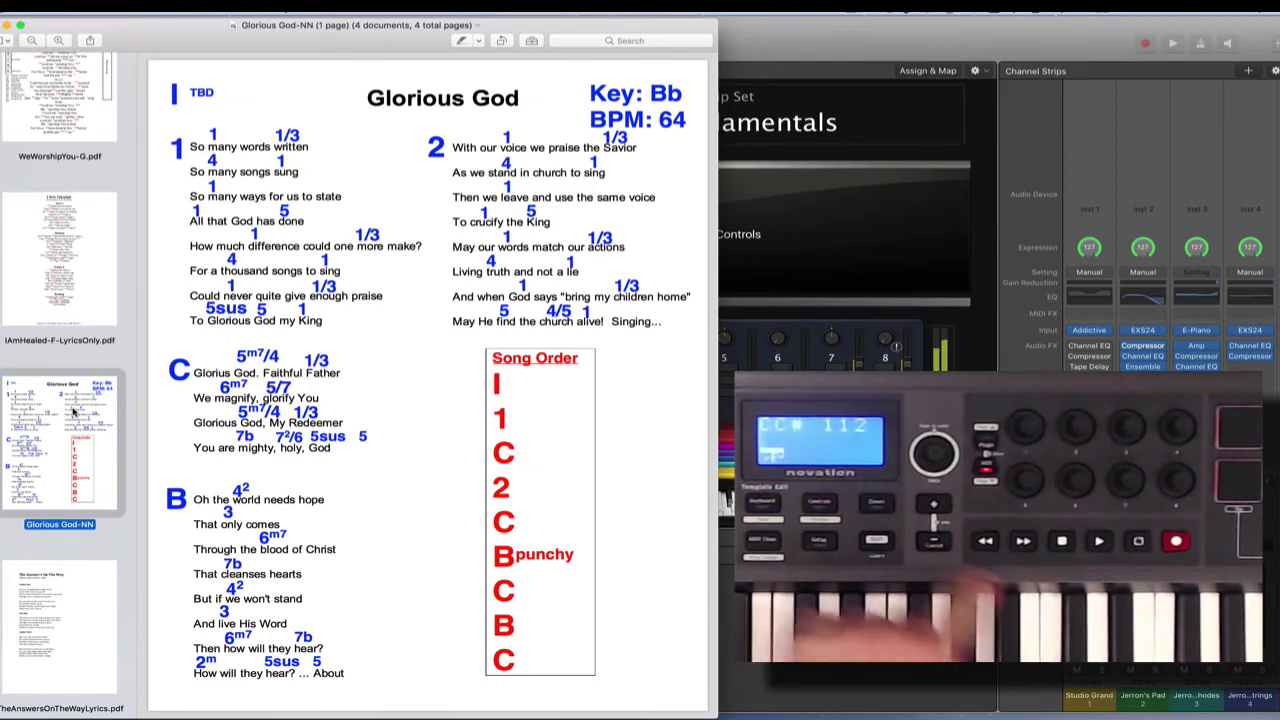
# Step: Page down to The Answer's On The Way lyrics, then switch over to MainStage 3
pyautogui.press('Down')
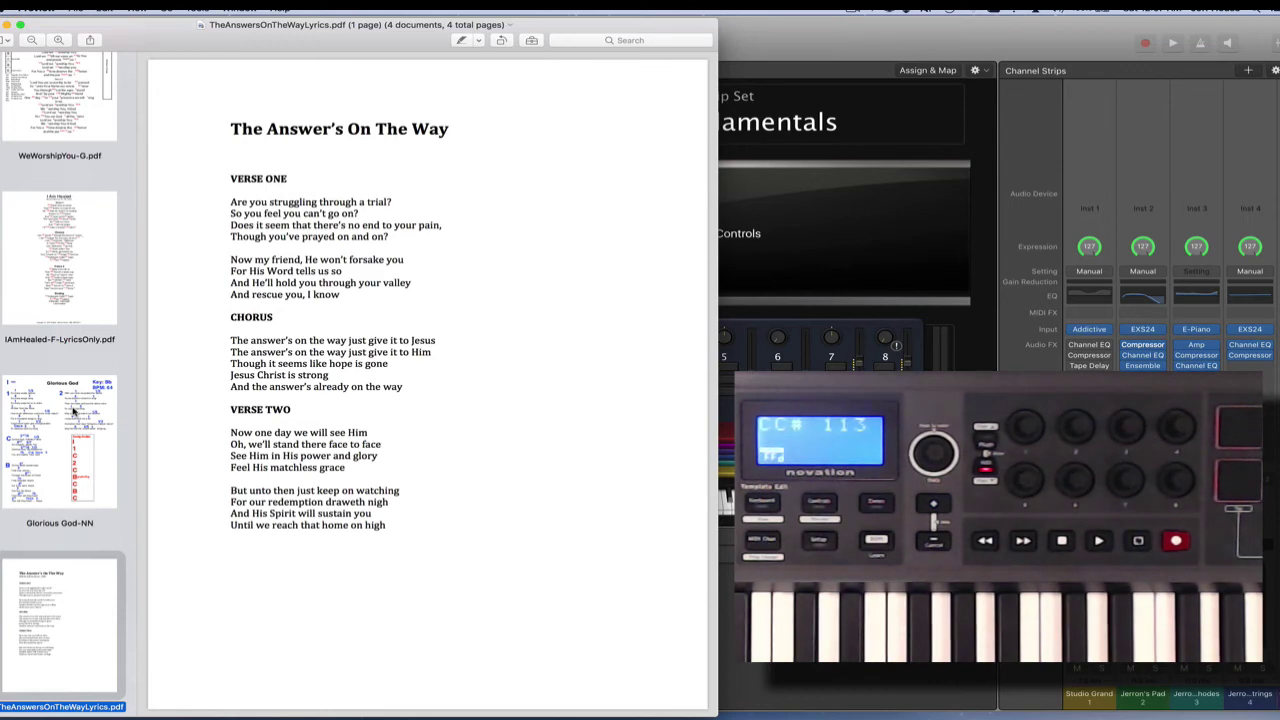
pyautogui.press('super+Tab')
pyautogui.press('super+Tab')
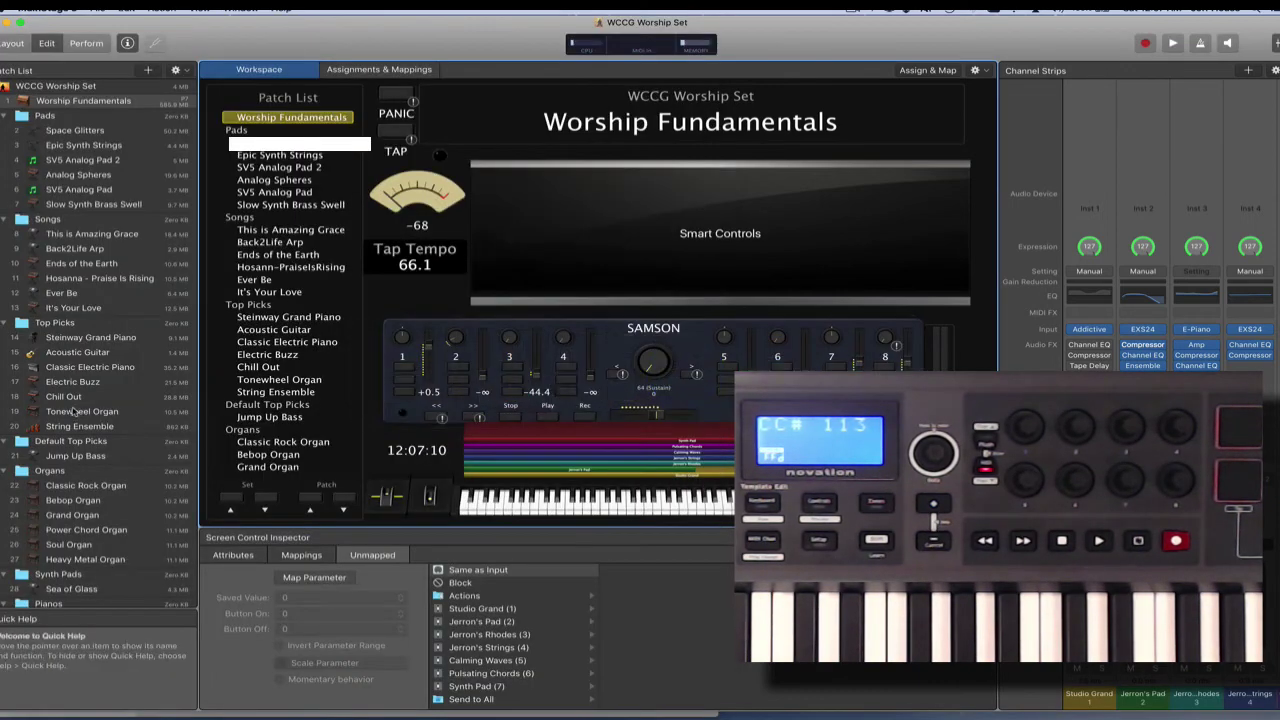